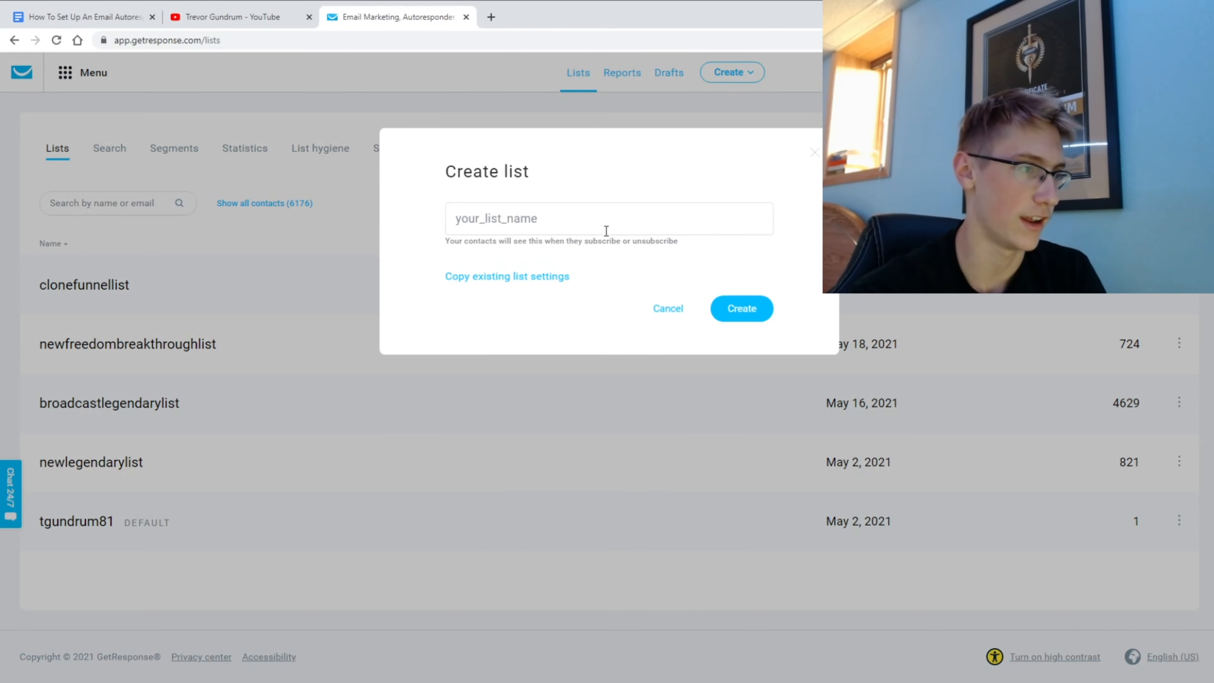
- Try to create a contact list named examplelist
left_click(606, 230)
type("Exa")
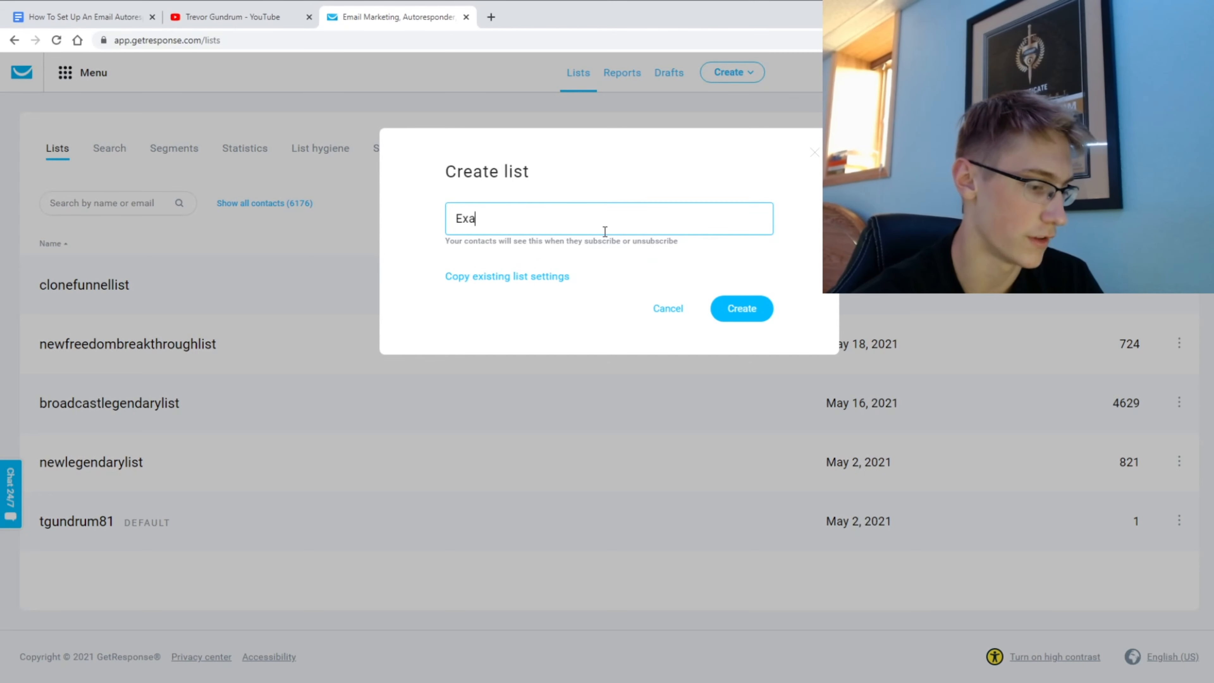
type("mplr")
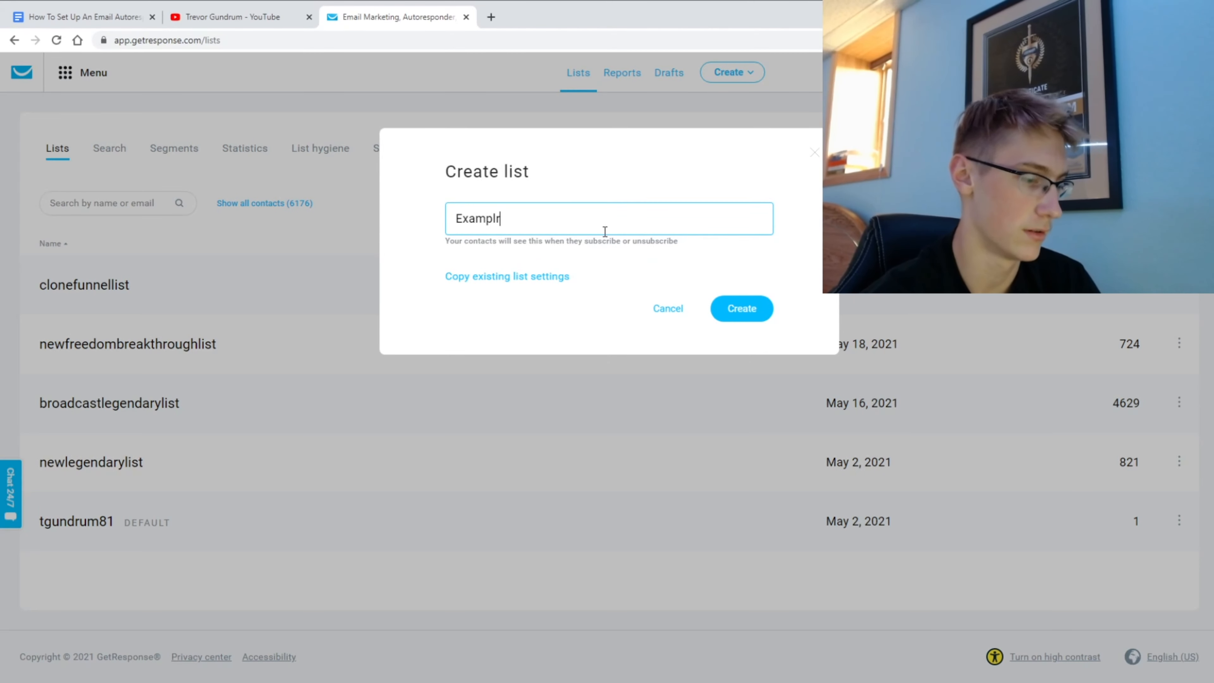
key("BackSpace")
type("elist")
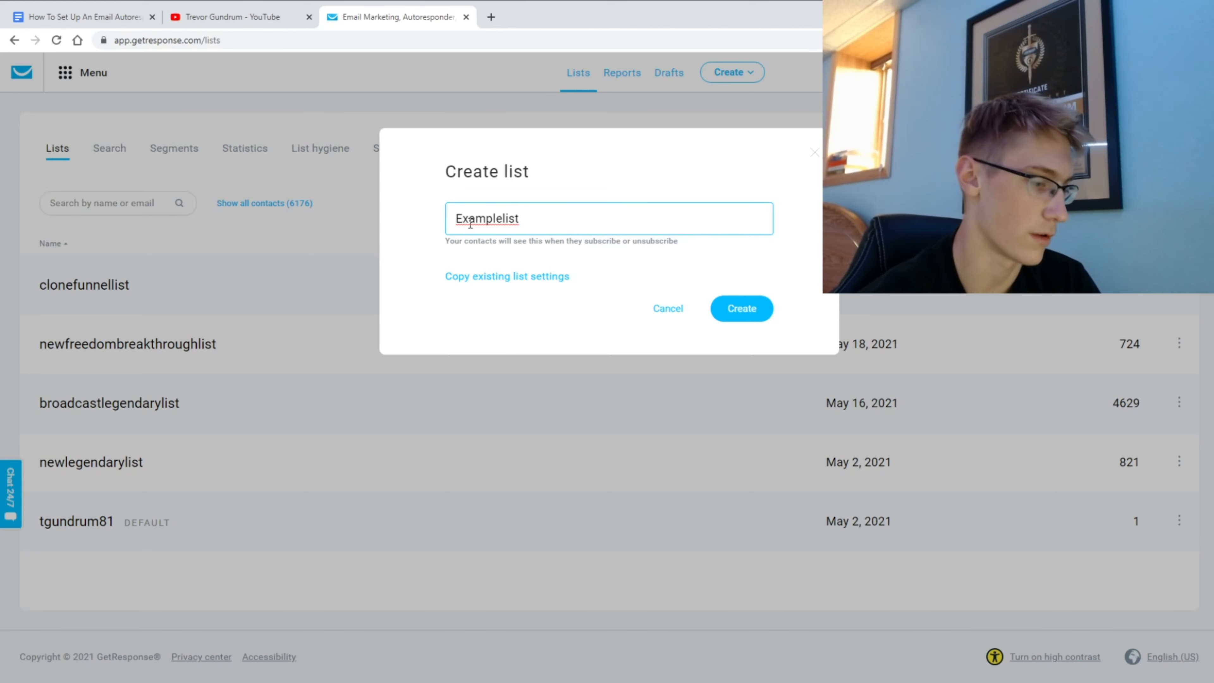
key("BackSpace")
type("e")
left_click(747, 311)
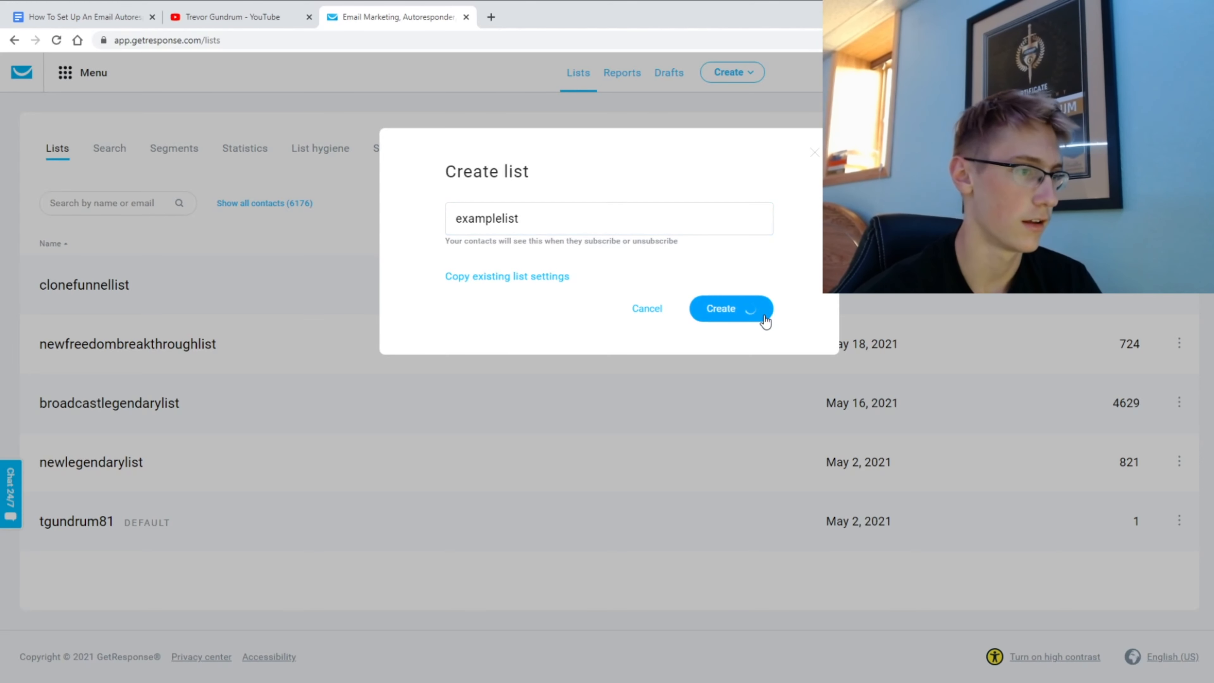
- Extend the new list's name to examplelist11111 and create the list
left_click(619, 226)
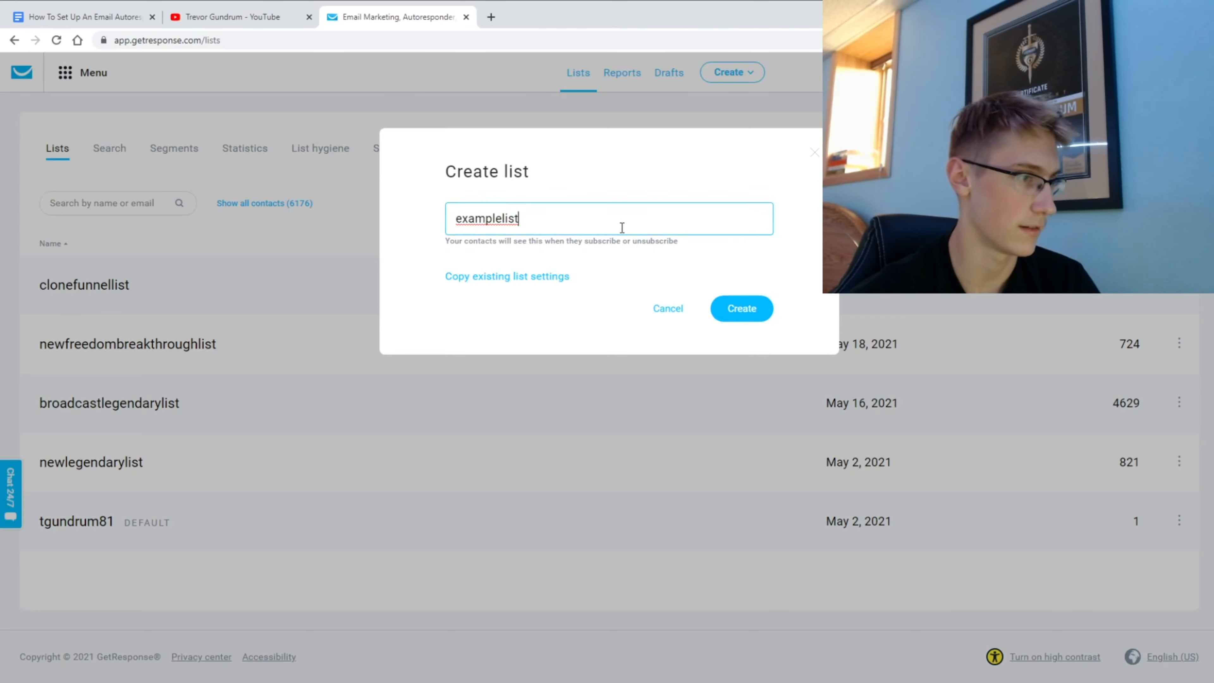
type("11111")
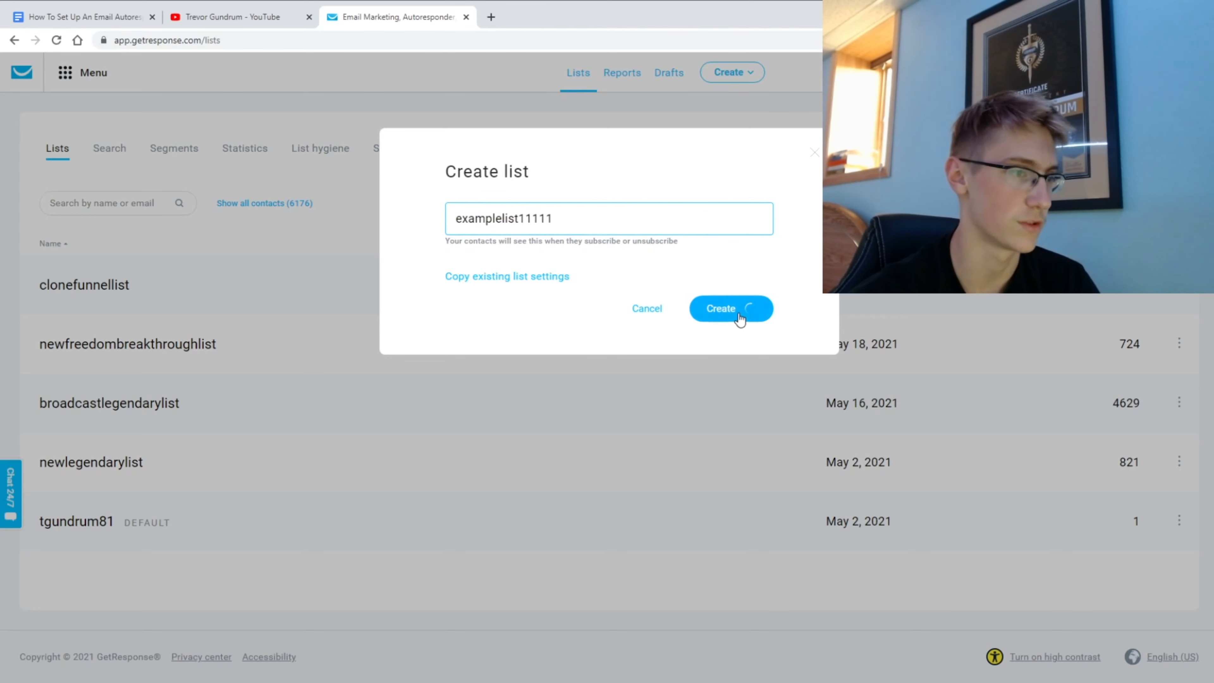
left_click(740, 310)
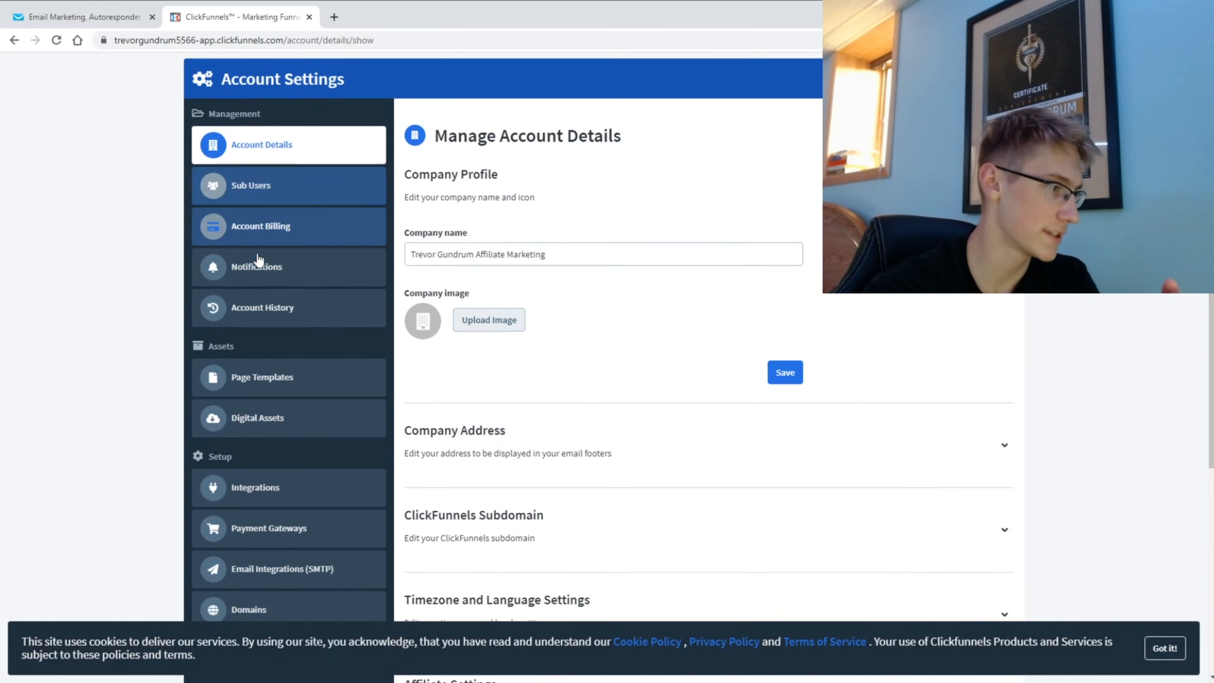
- In ClickFunnels, open the account's integrations and the opt-in page's integration settings
scroll(258, 261, "down", 3)
left_click(266, 340)
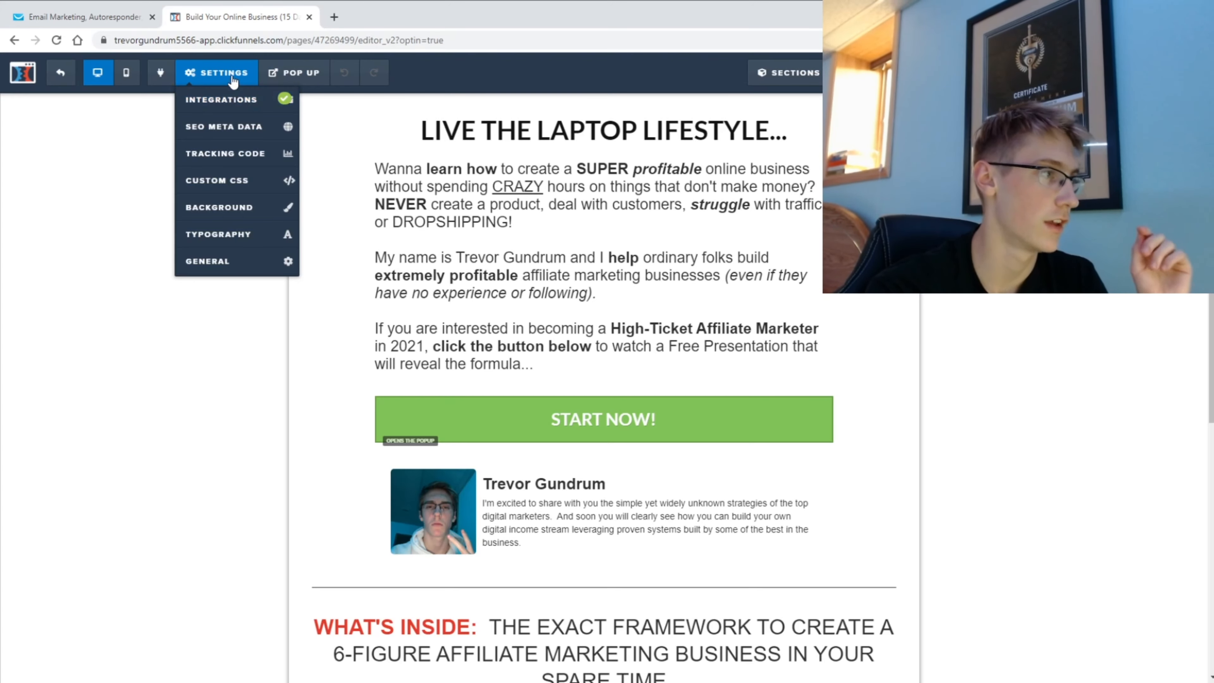
left_click(234, 101)
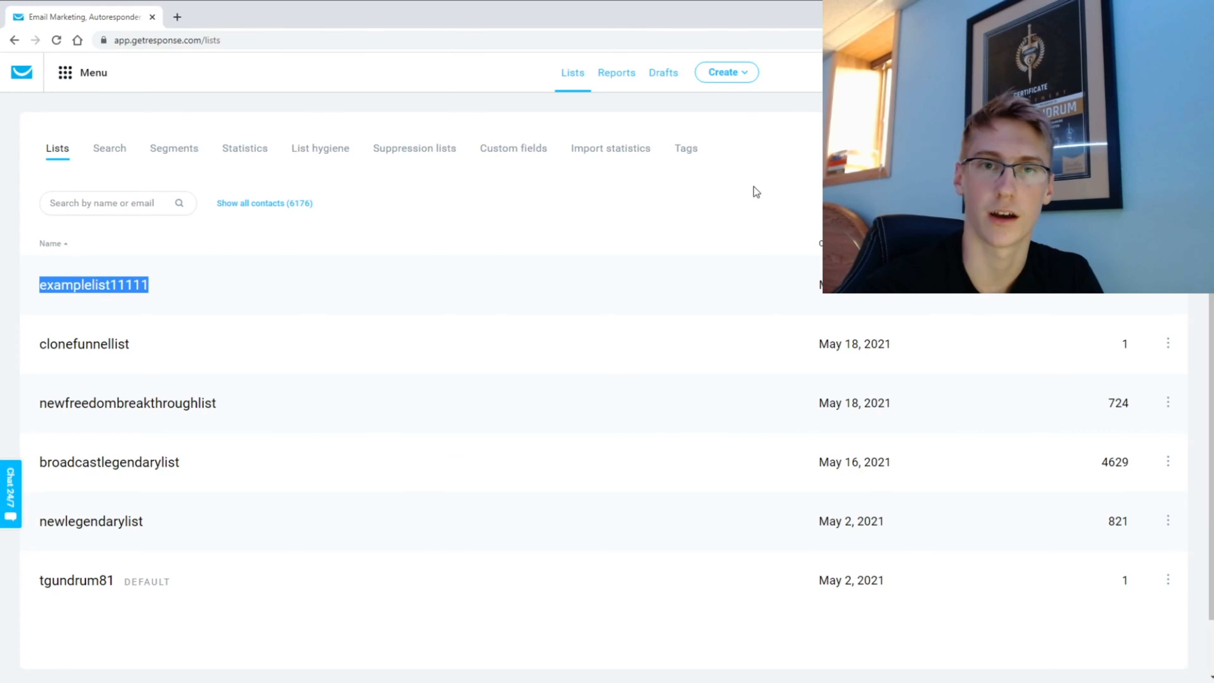
- In GetResponse, start a new automation workflow from scratch and skip the introductory slides
left_click(67, 73)
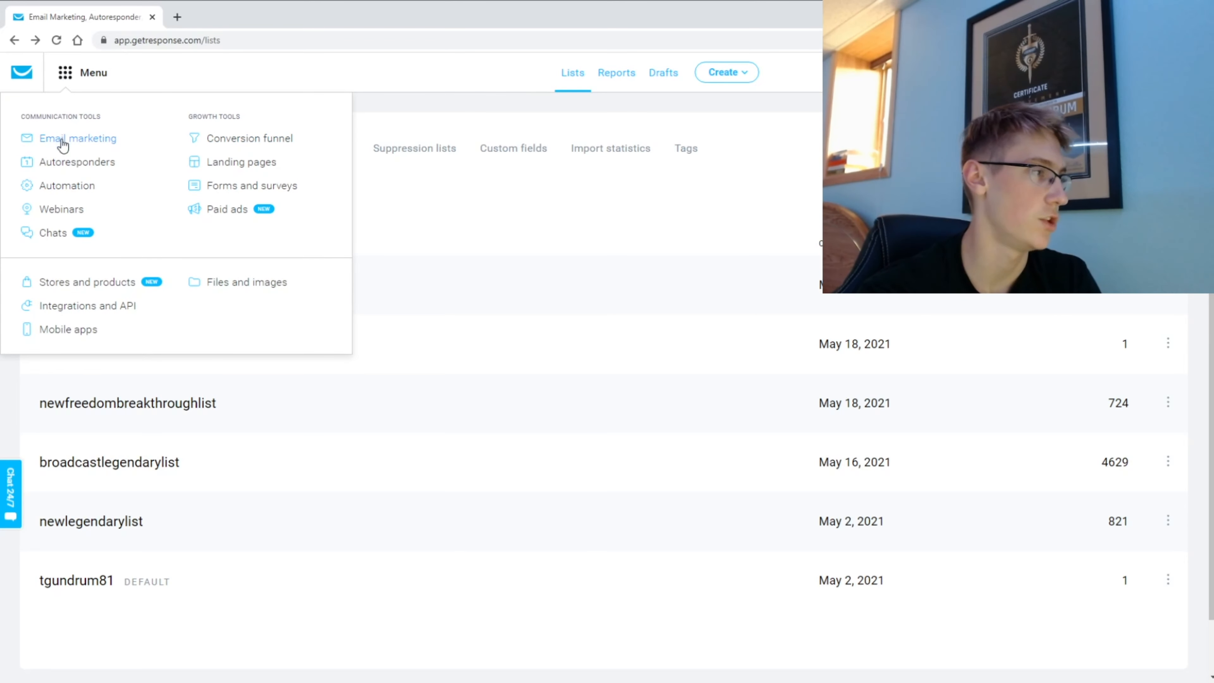
left_click(72, 190)
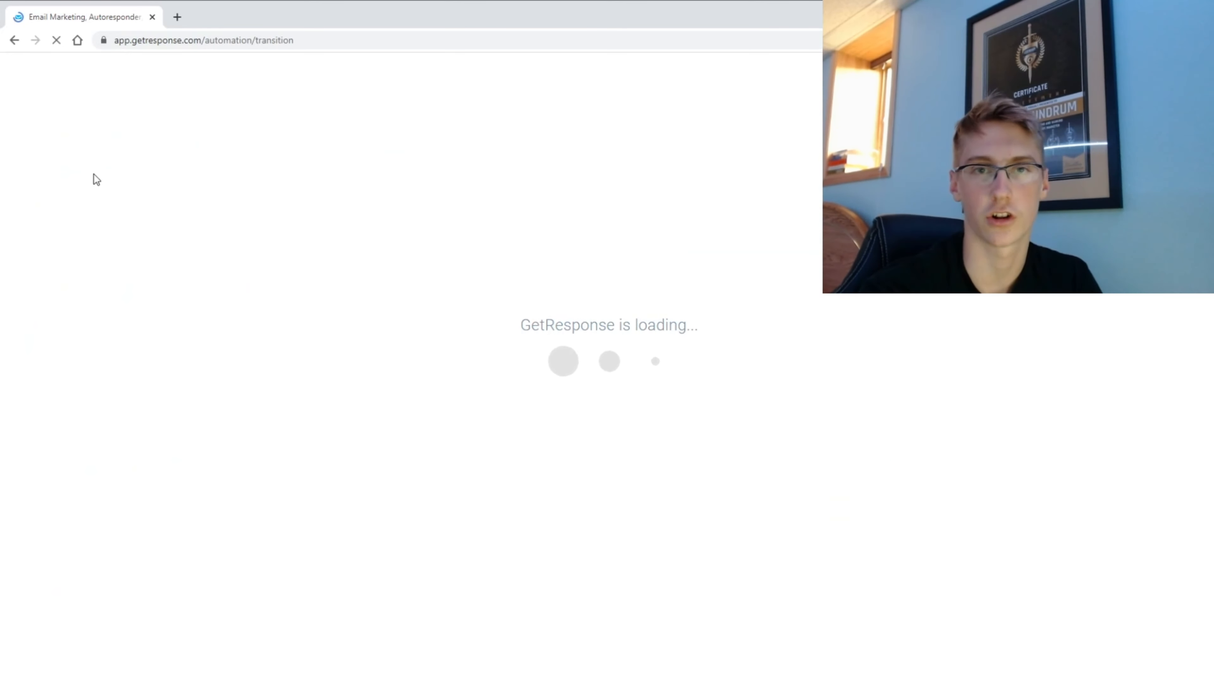
scroll(701, 300, "down", 1)
scroll(700, 300, "down", 7)
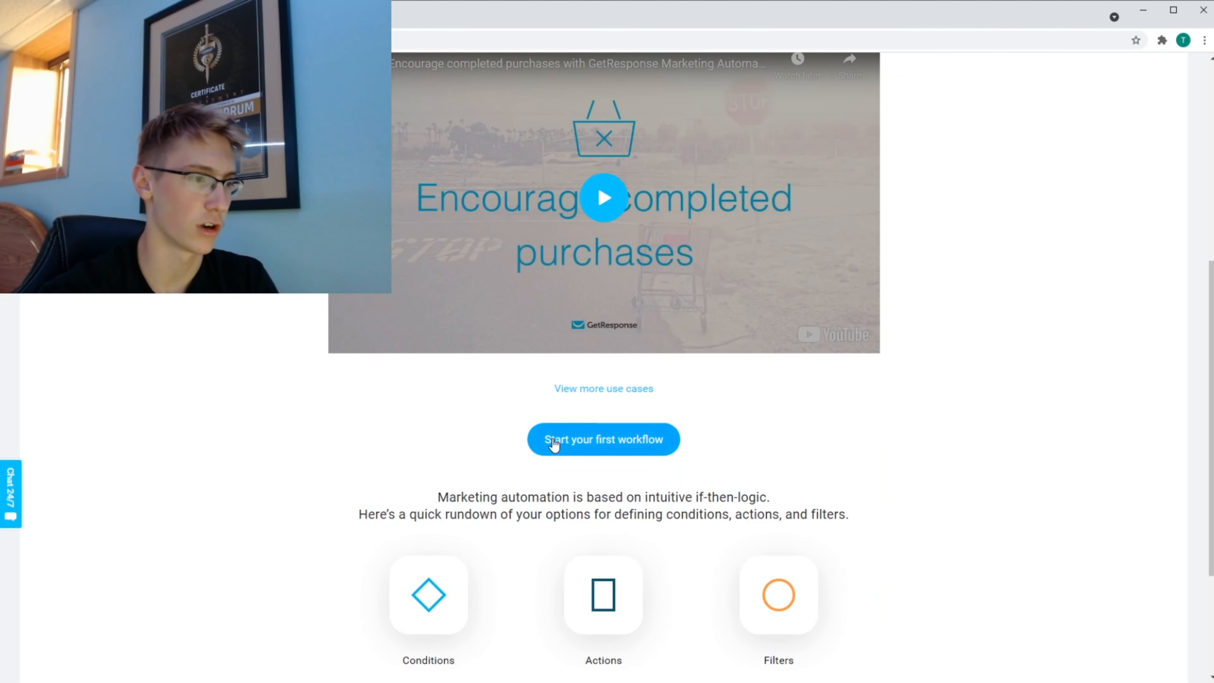
left_click(556, 439)
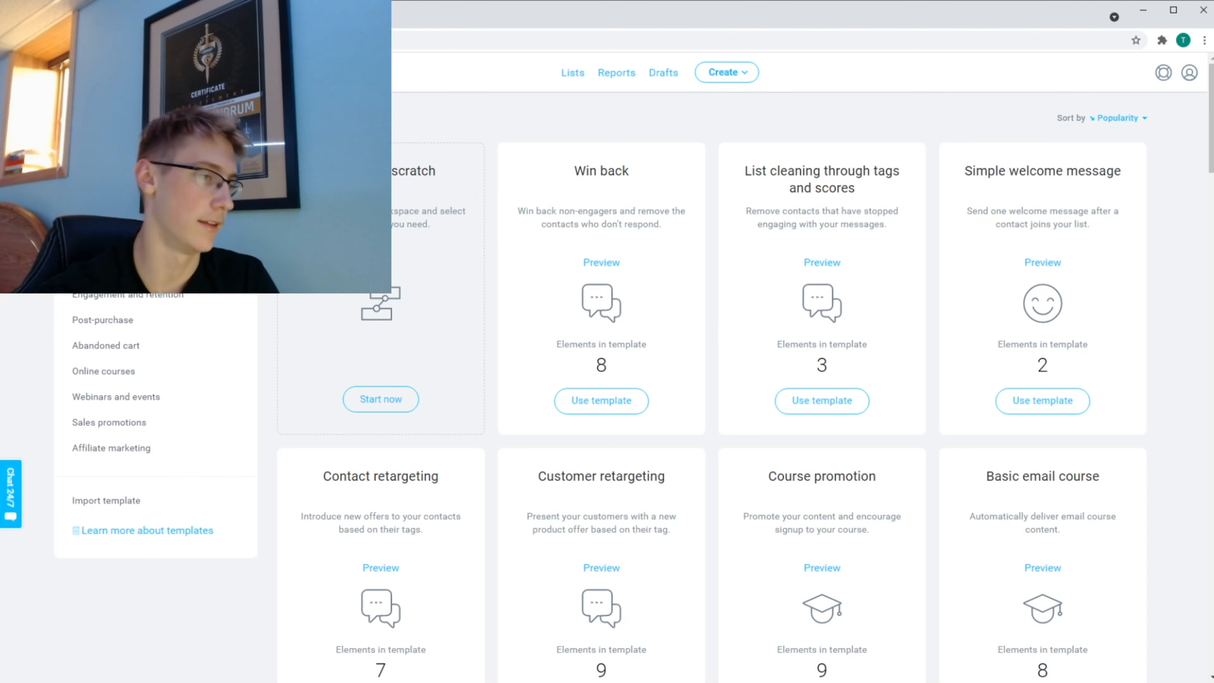
left_click(381, 398)
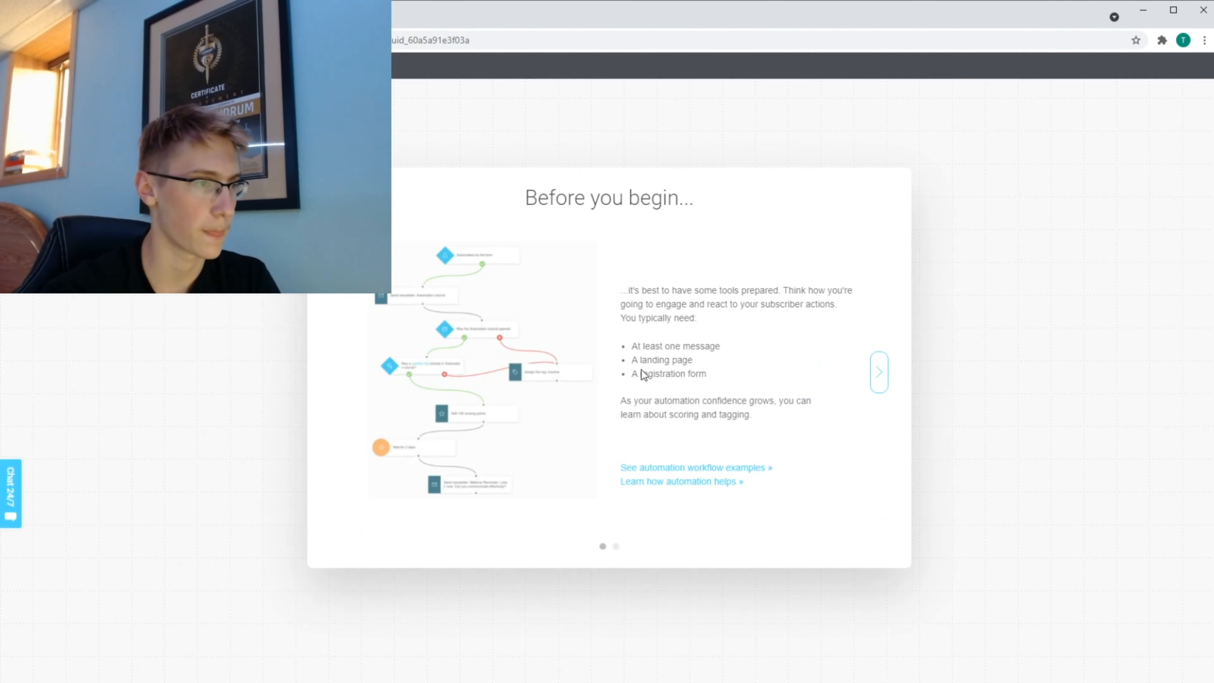
left_click(880, 372)
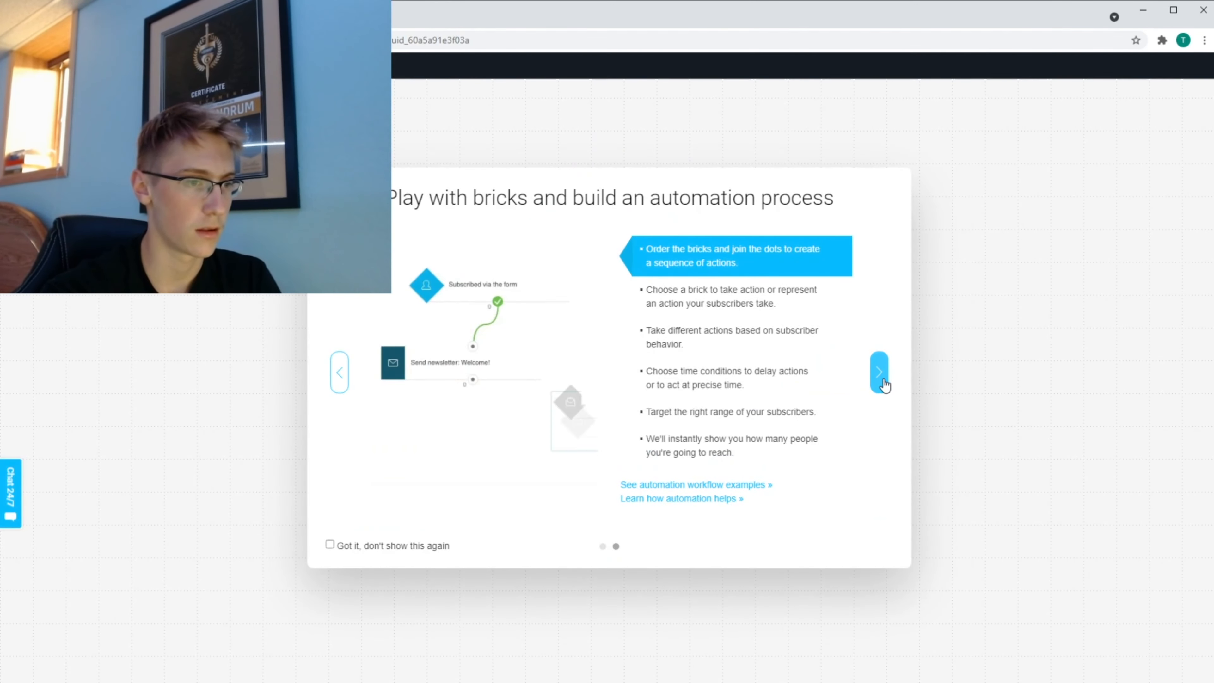
left_click(880, 372)
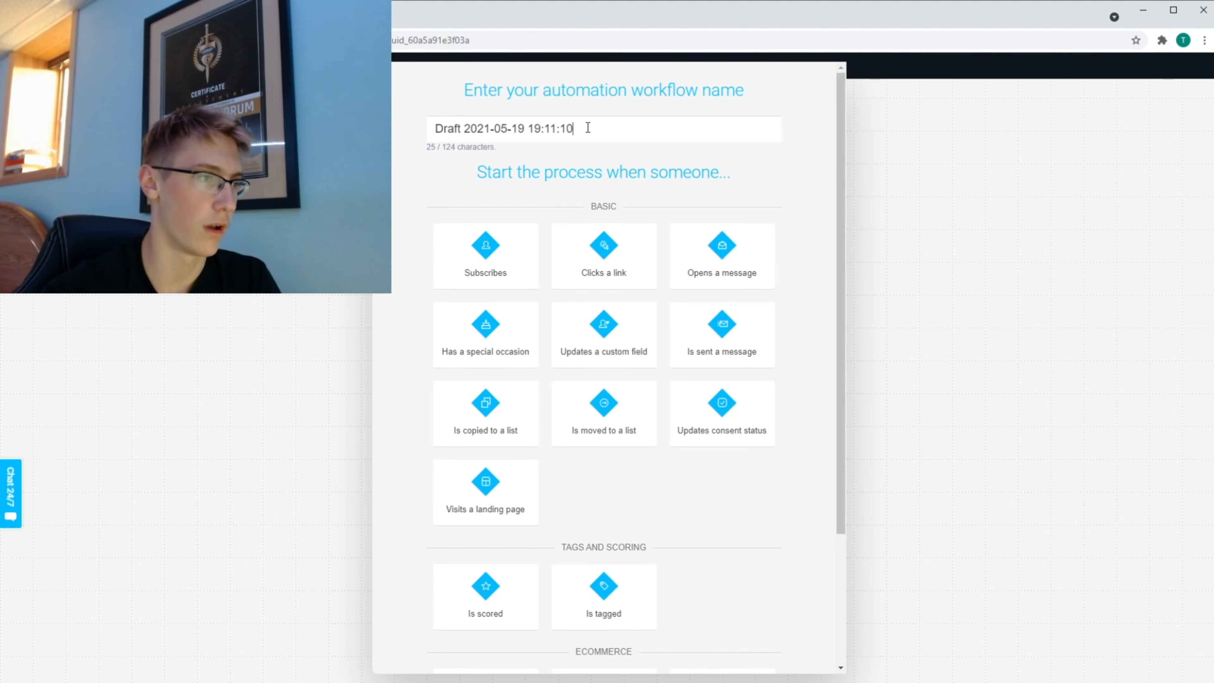
- Name the workflow "Example workflow" and have it start when someone subscribes
left_click_drag(588, 127, 421, 147)
type("E")
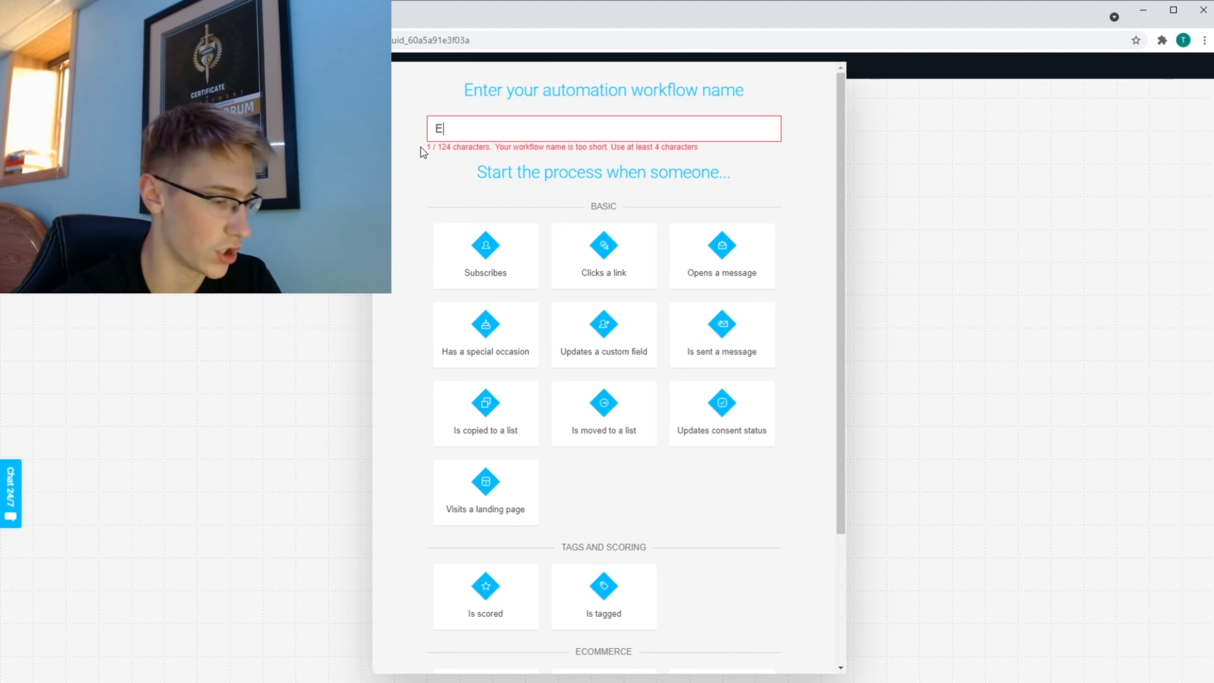
type("xample w")
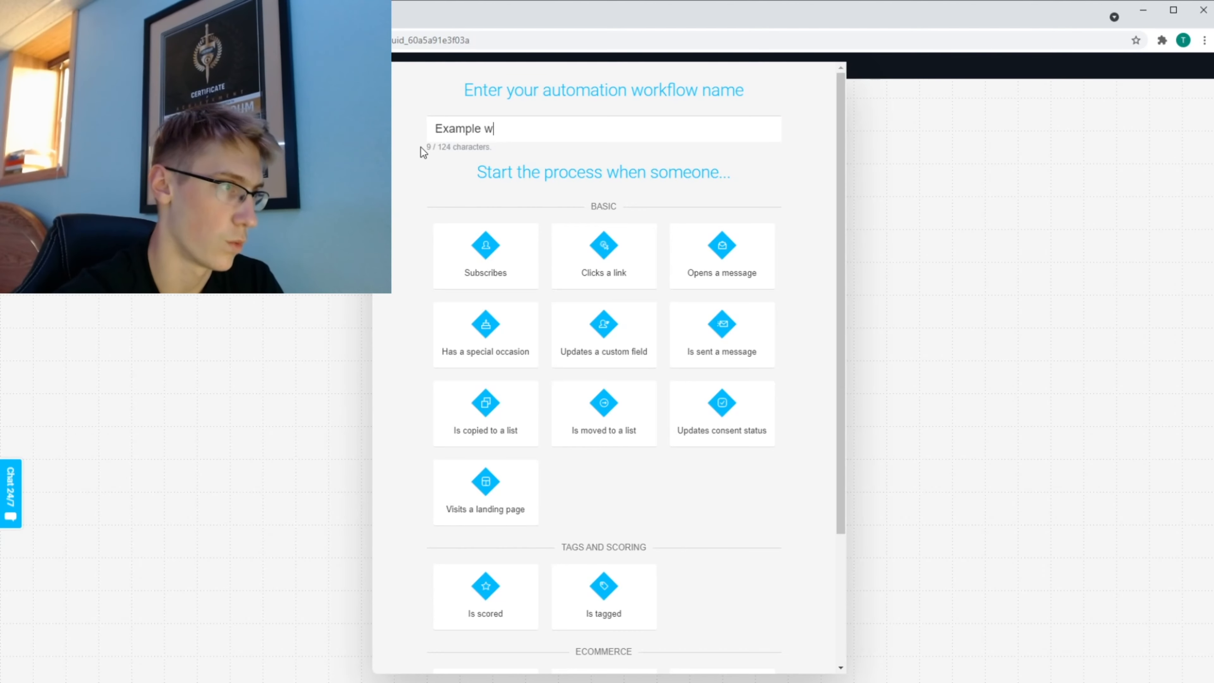
type("orkflow")
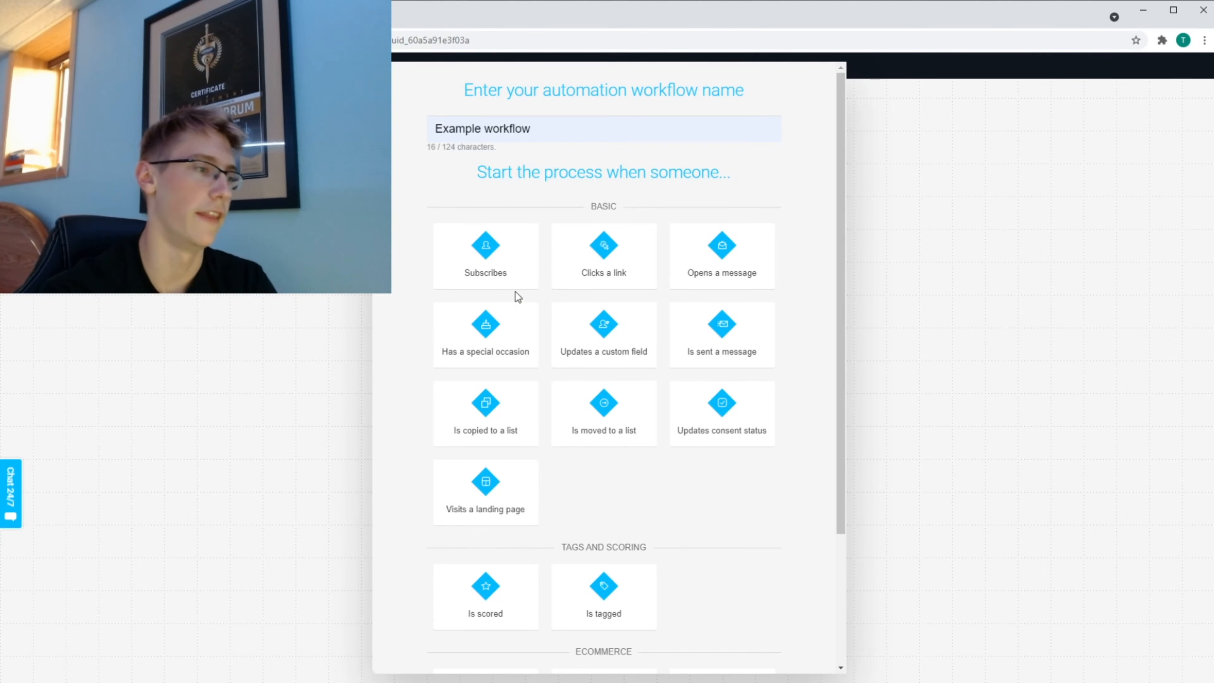
left_click(512, 251)
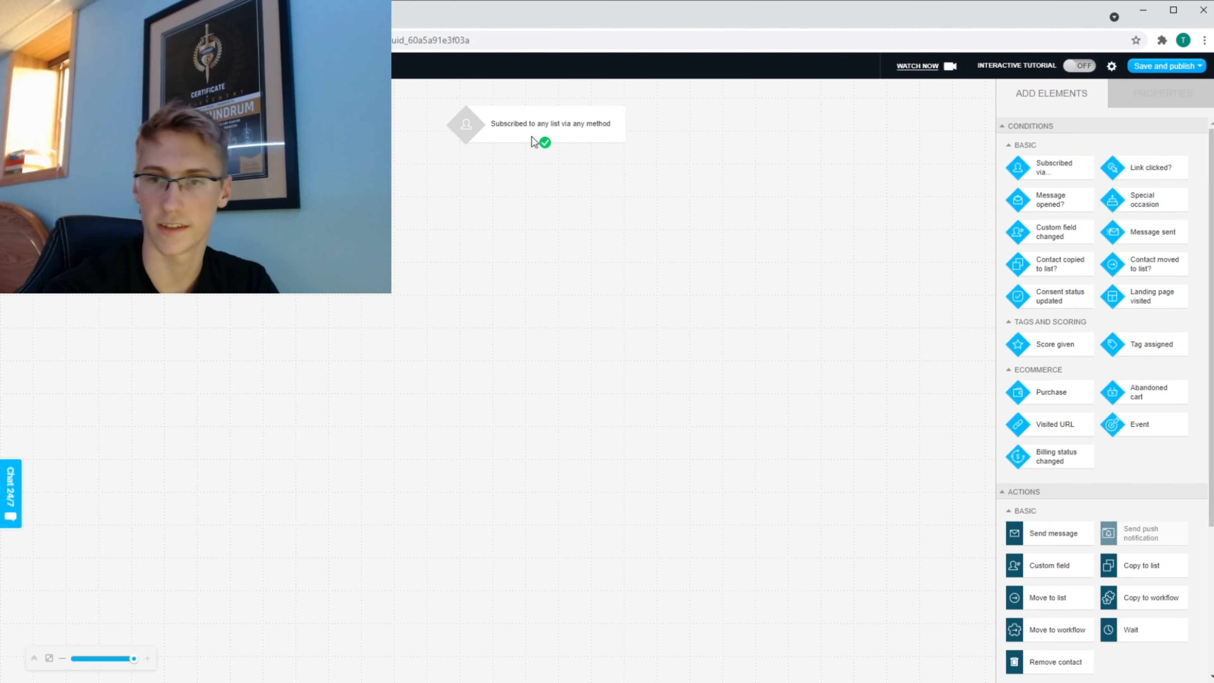
- Limit the workflow's subscription condition to the specific list newlegendarylist
left_click(591, 126)
left_click(1065, 183)
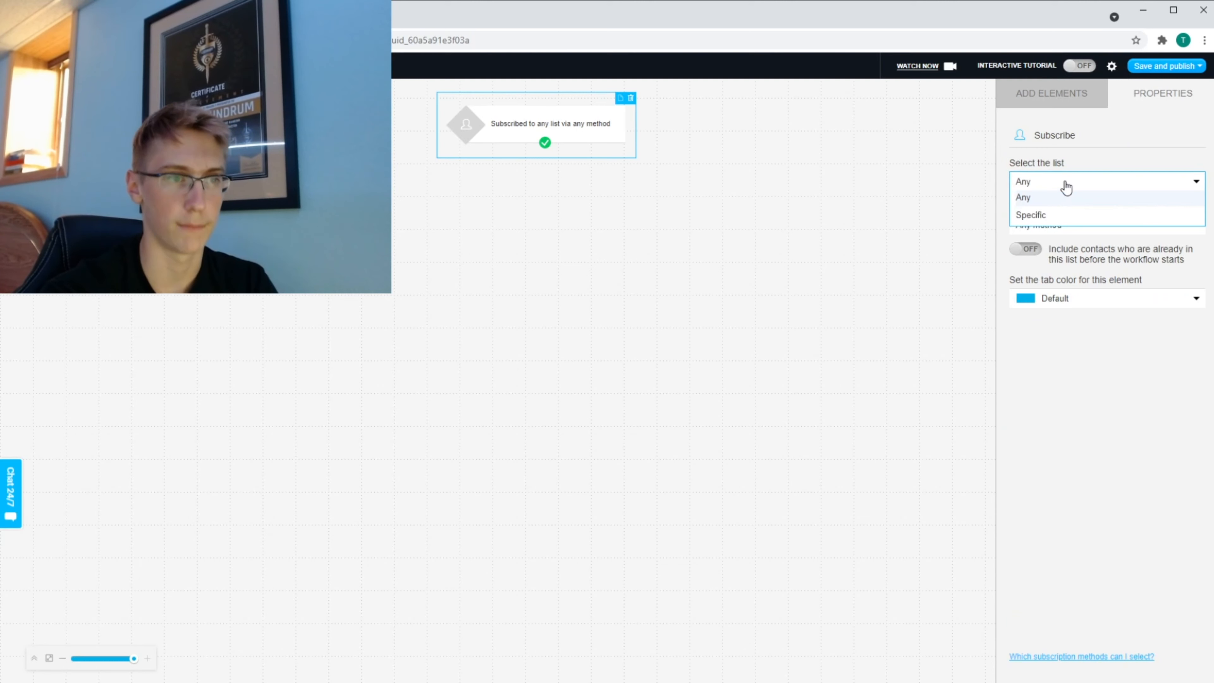
left_click(1071, 216)
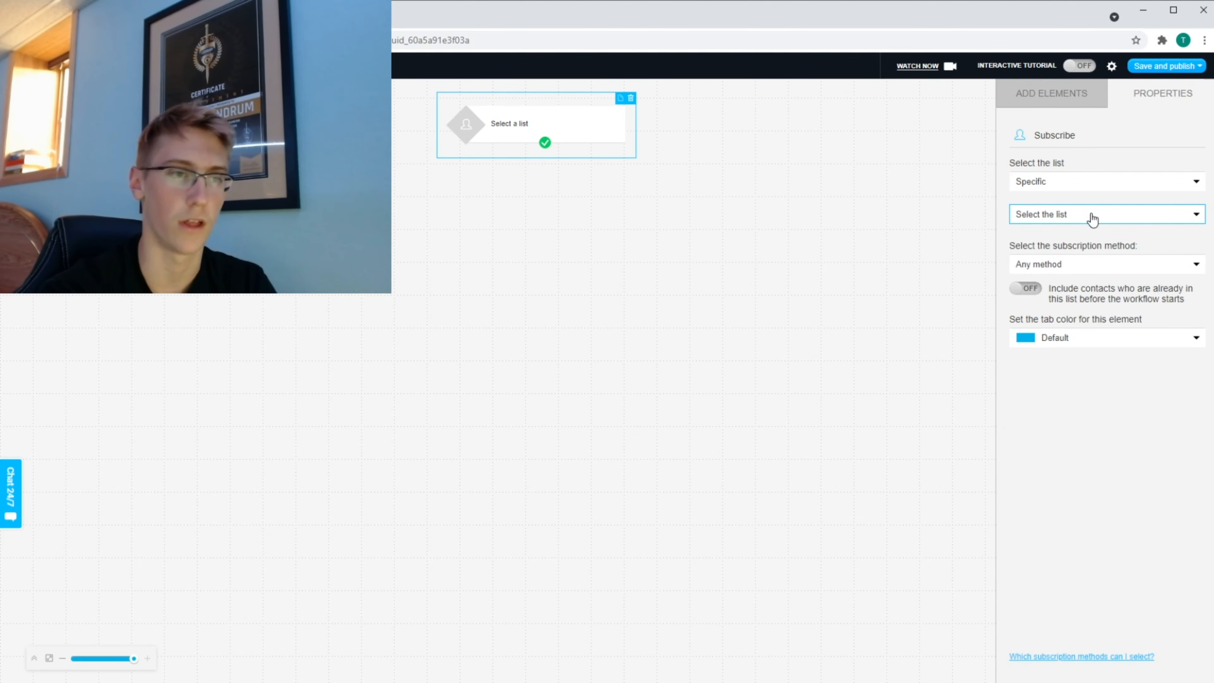
left_click(1093, 220)
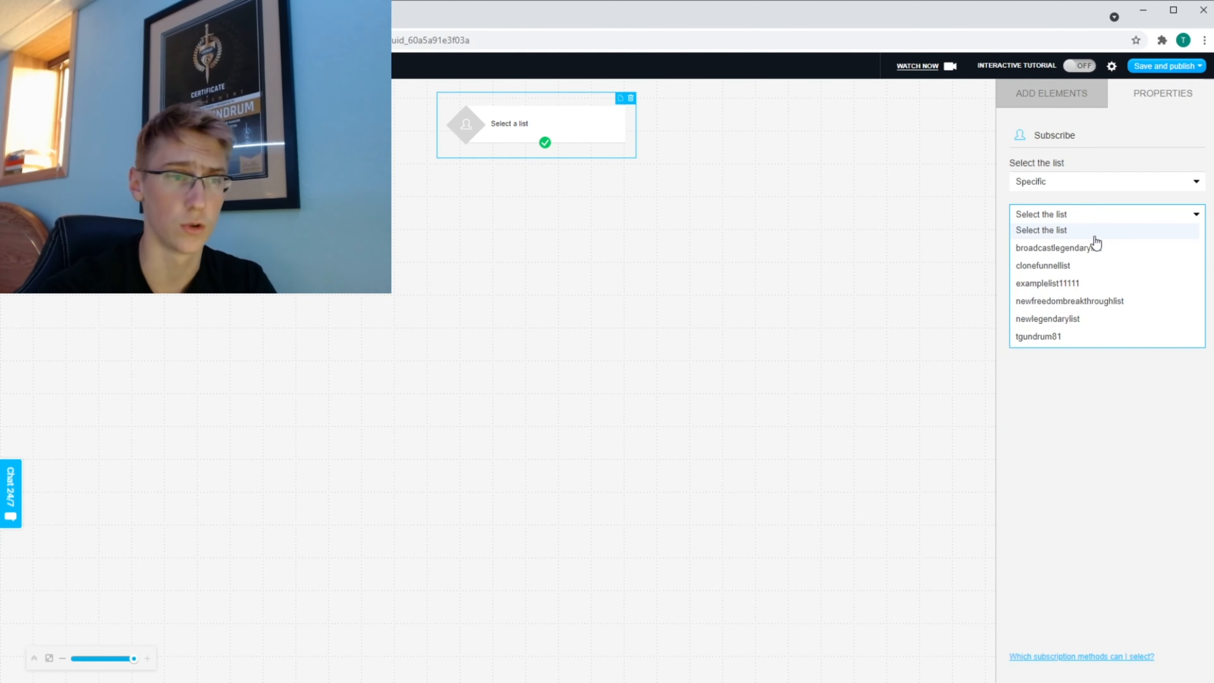
left_click(1055, 319)
- Add a Wait element below the subscription condition and set its delay to 0 days and 1 hour
left_click_drag(1157, 434, 542, 209)
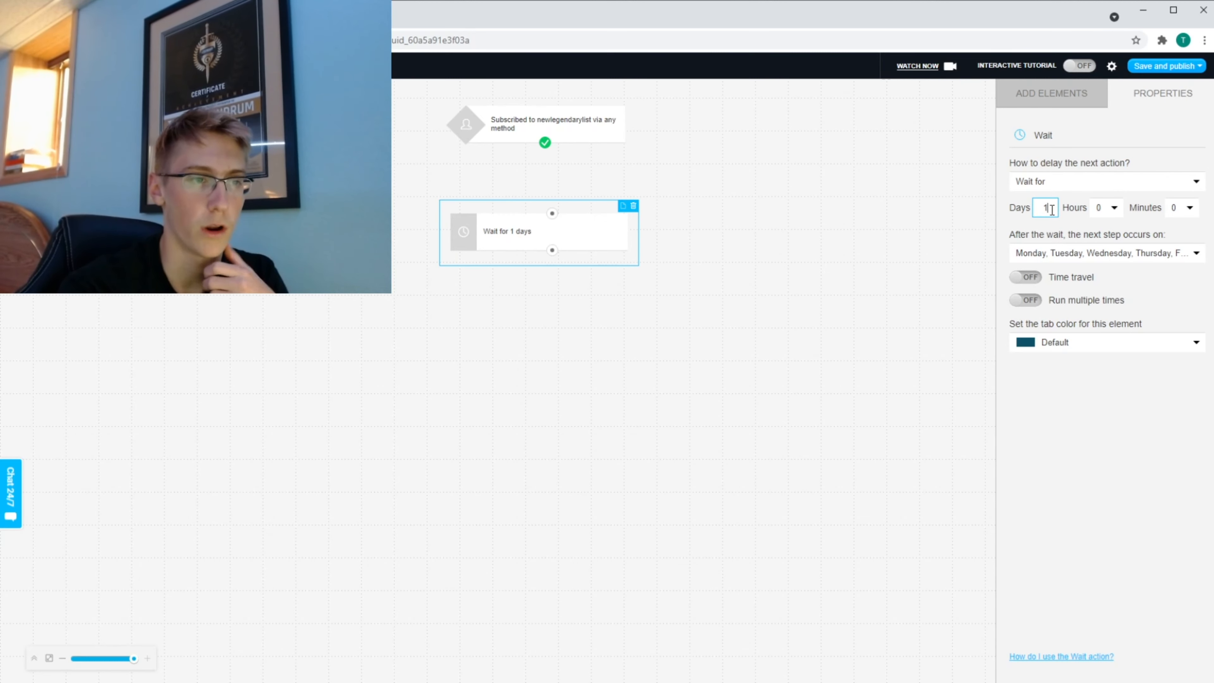
key("BackSpace")
type("0")
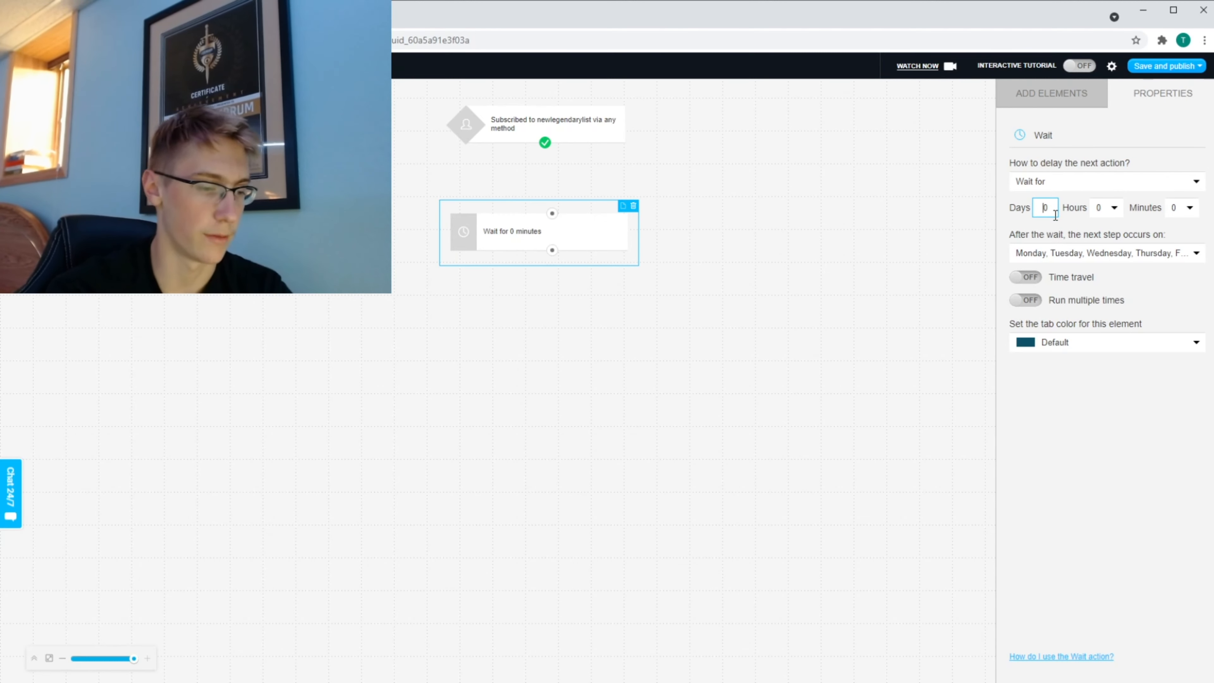
left_click(1107, 208)
left_click(1102, 237)
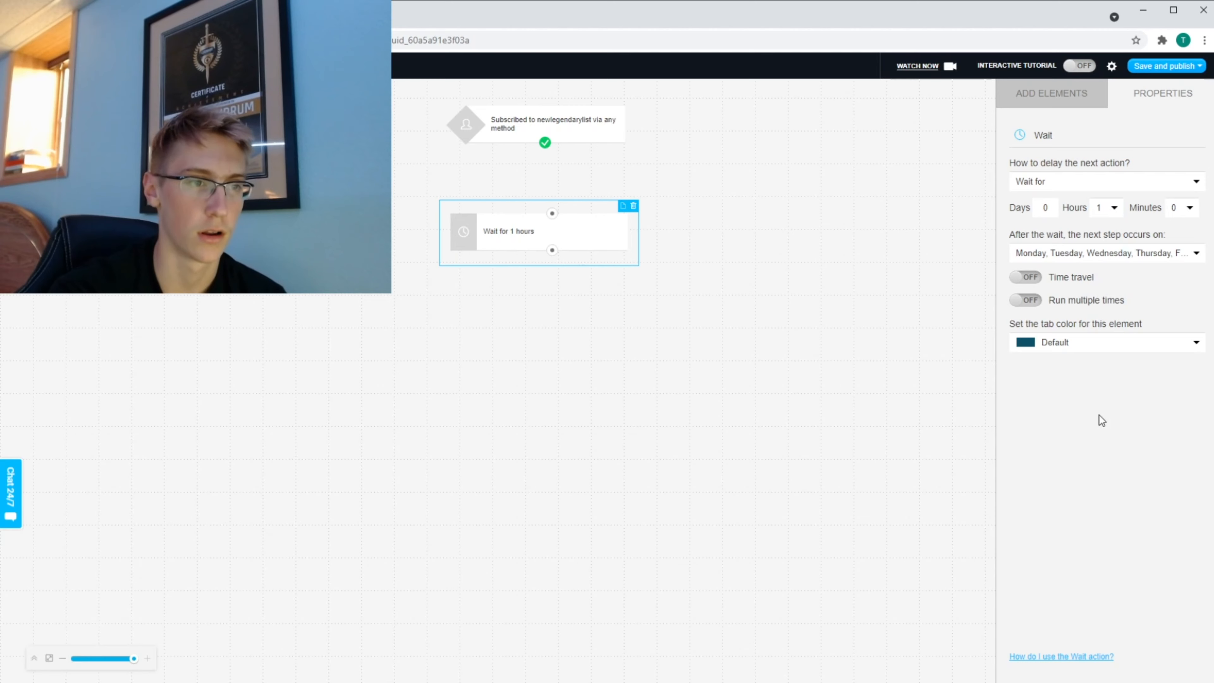
- Move the Wait element closer to the subscription condition and connect the condition to it
left_click_drag(574, 235, 568, 200)
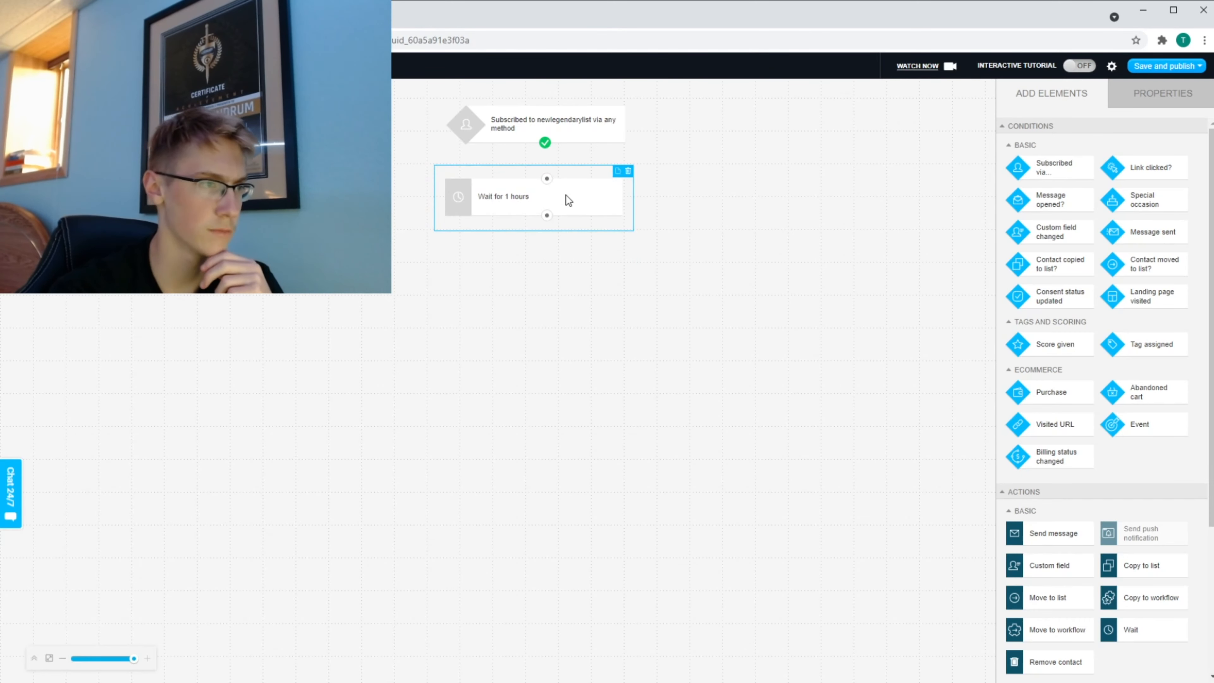
left_click_drag(544, 142, 549, 189)
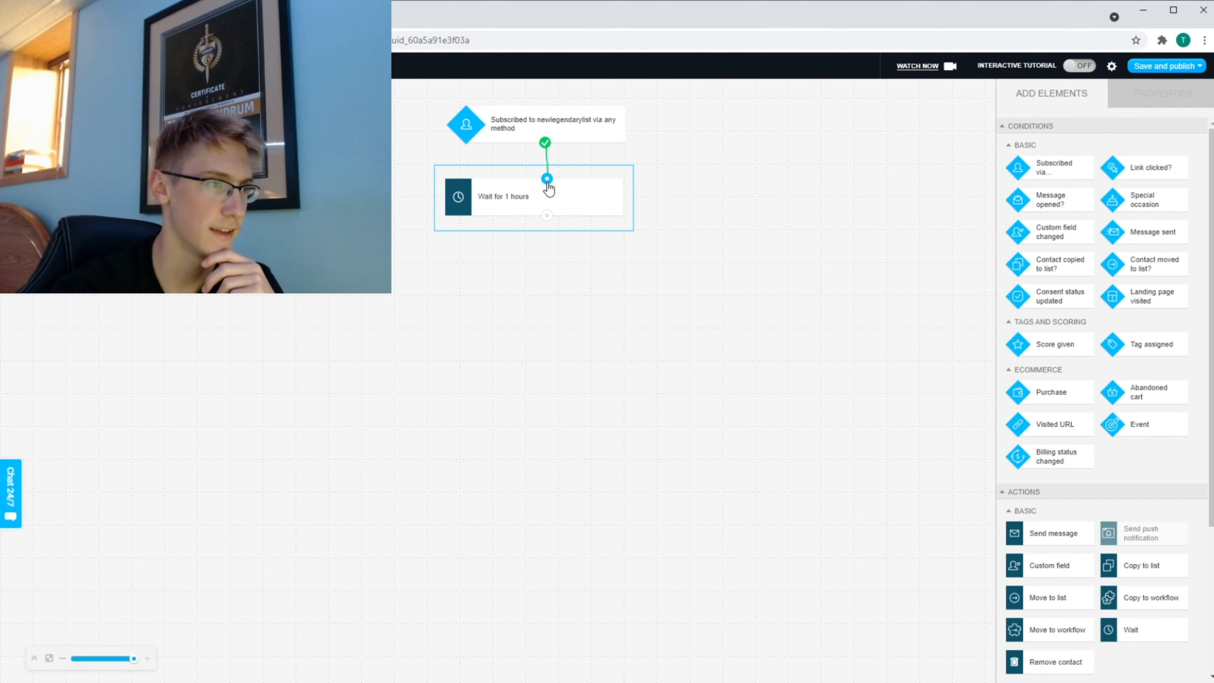
- Add a Send message element below the Wait element and start creating a new message for it
scroll(1054, 399, "down", 3)
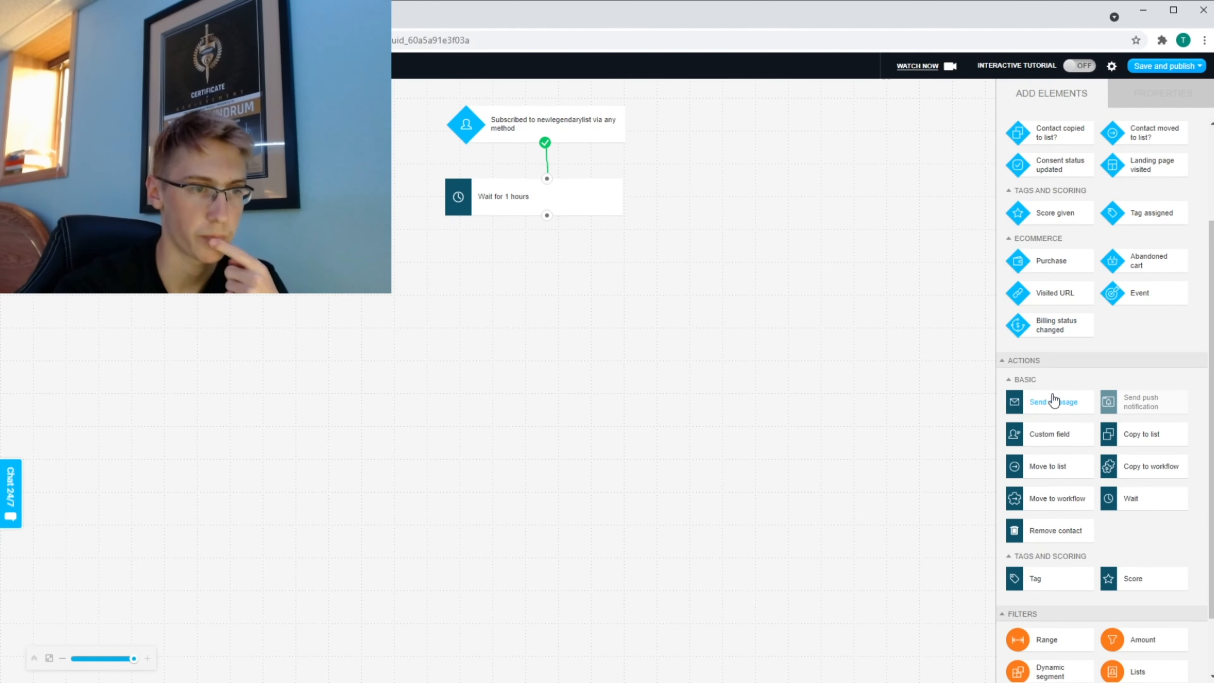
left_click_drag(1054, 399, 542, 284)
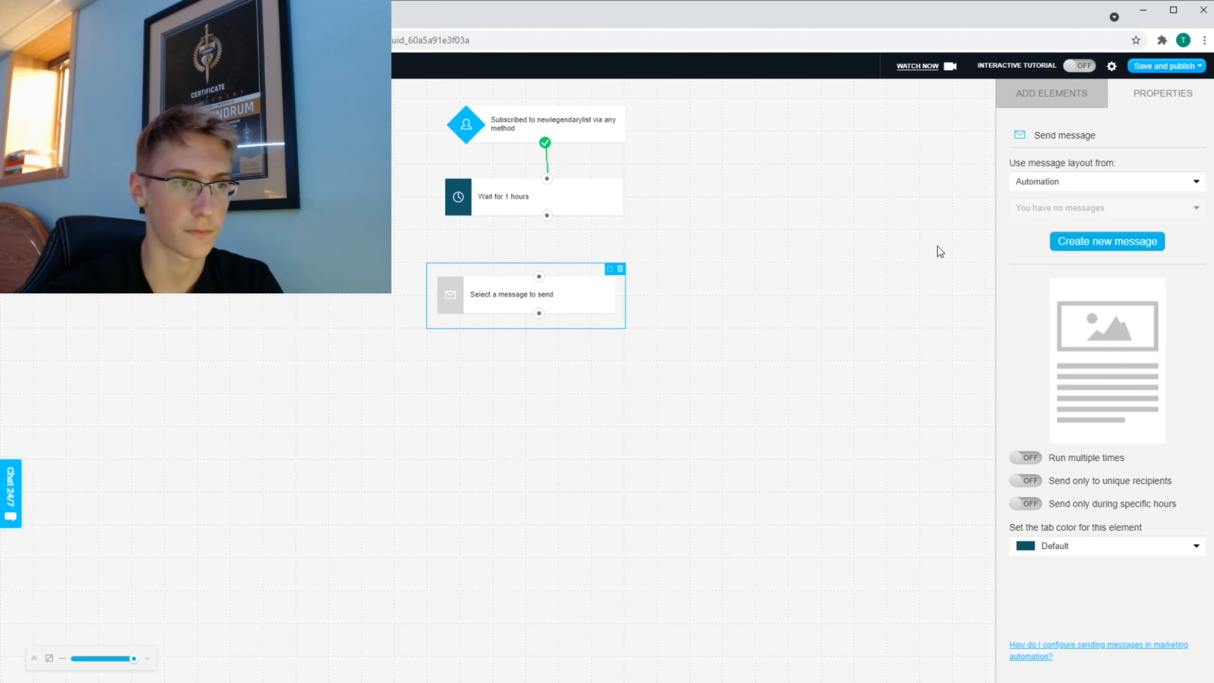
left_click(1084, 244)
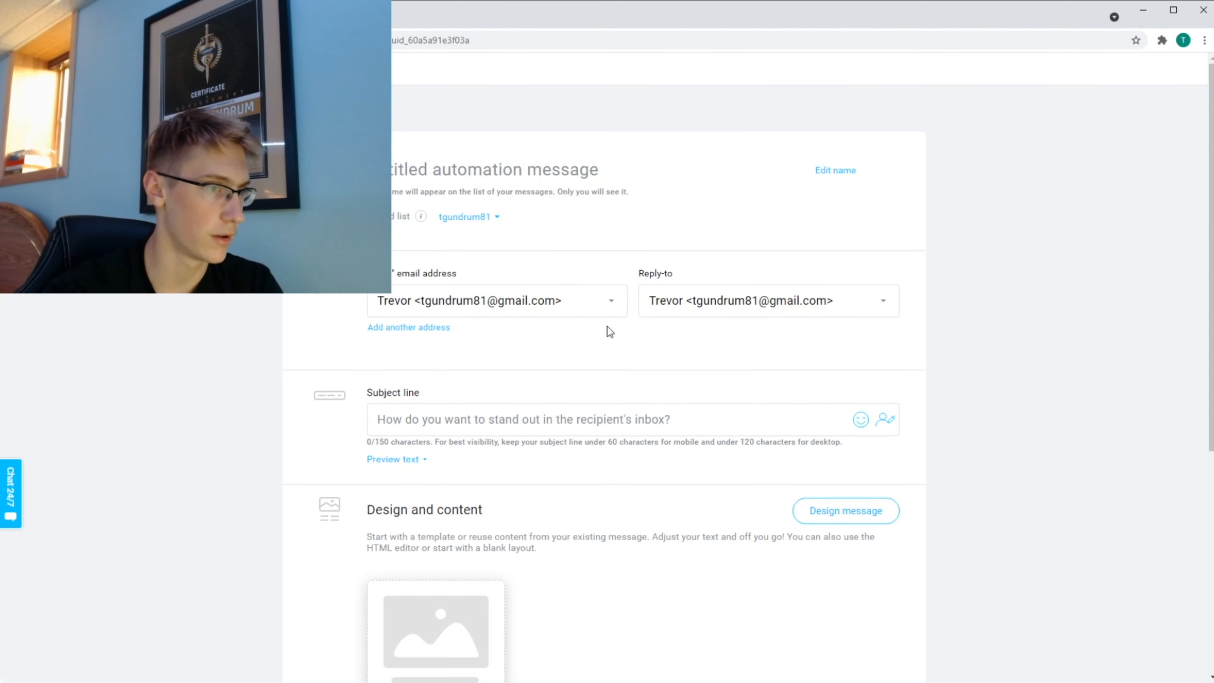
- Set both the message's From and Reply-to addresses to the sender's own-domain email address
left_click(608, 304)
left_click(517, 389)
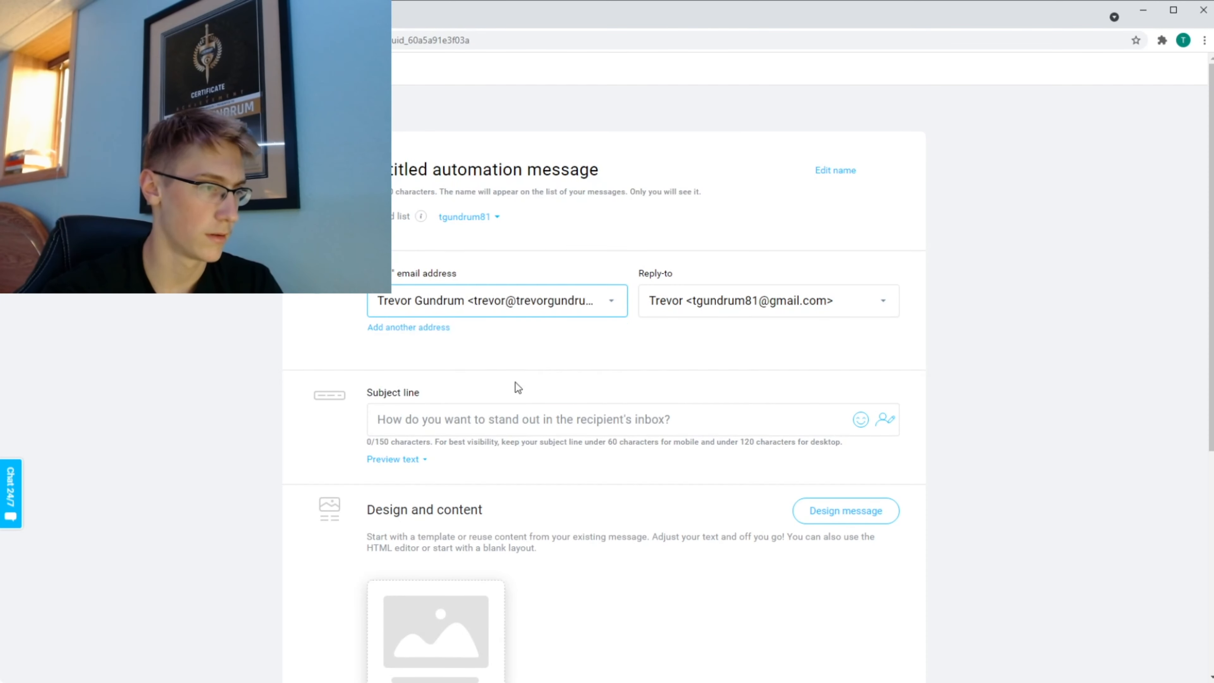
left_click(716, 312)
left_click(702, 383)
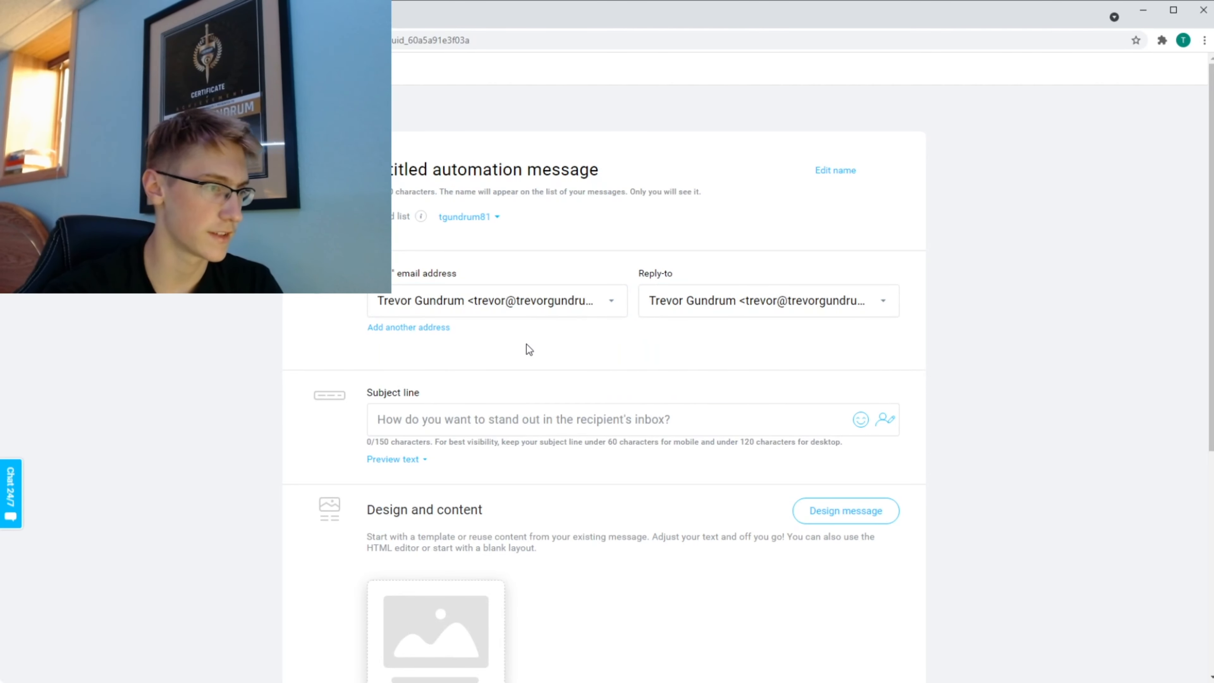
- Enter "Let Me Introduce Myself..." as the message's subject line
left_click(493, 419)
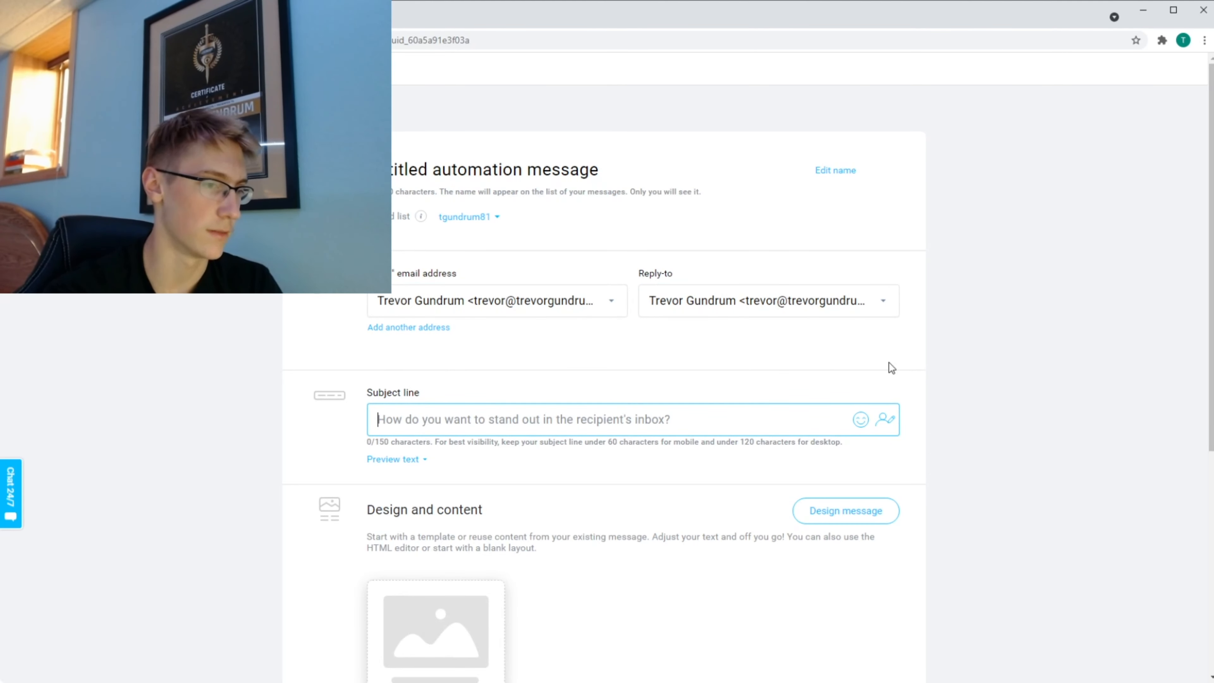
type("Let ")
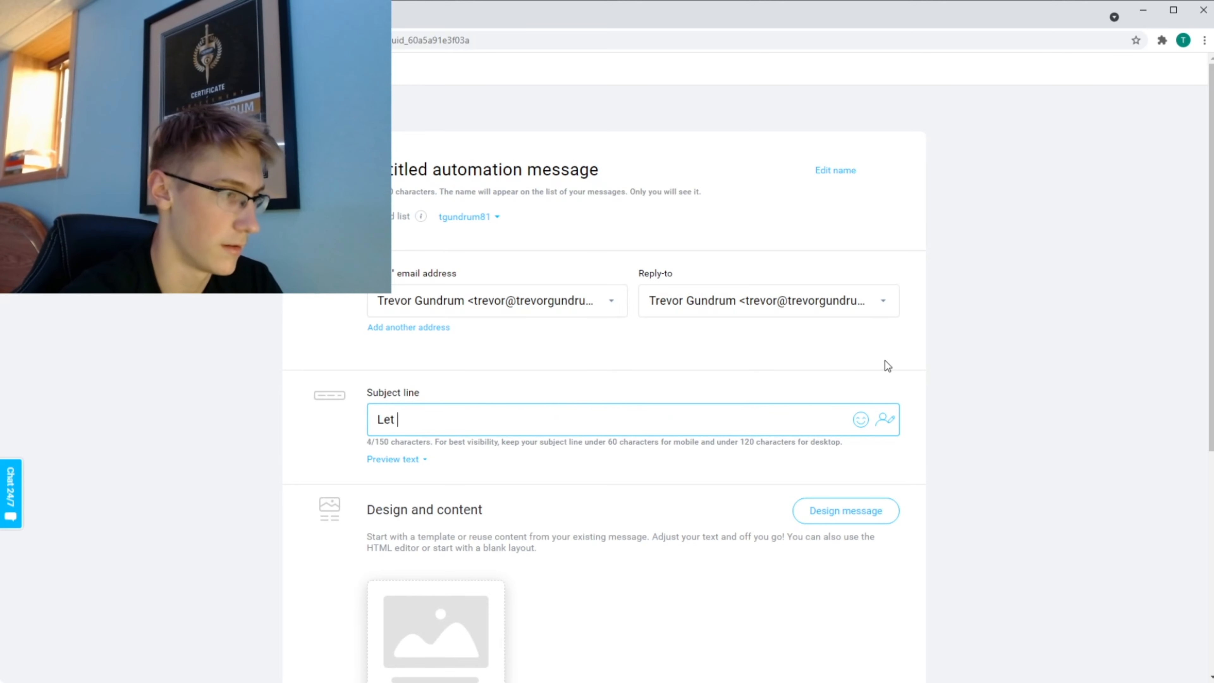
type("Me Int")
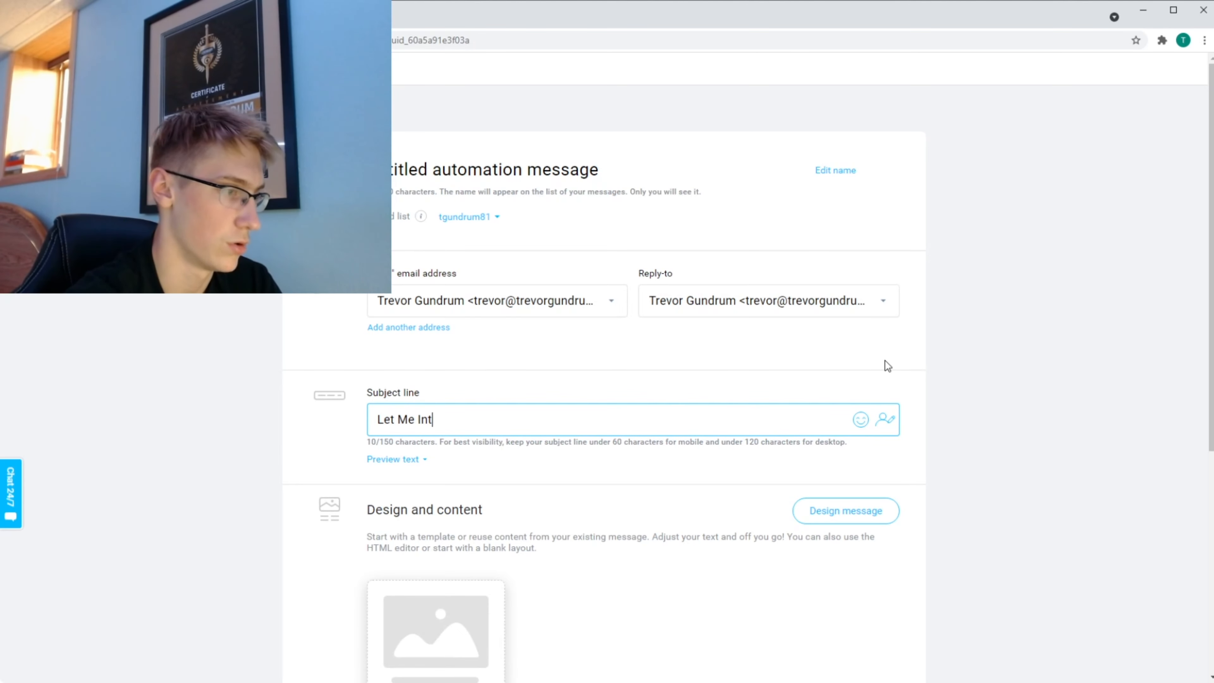
type("roduce My")
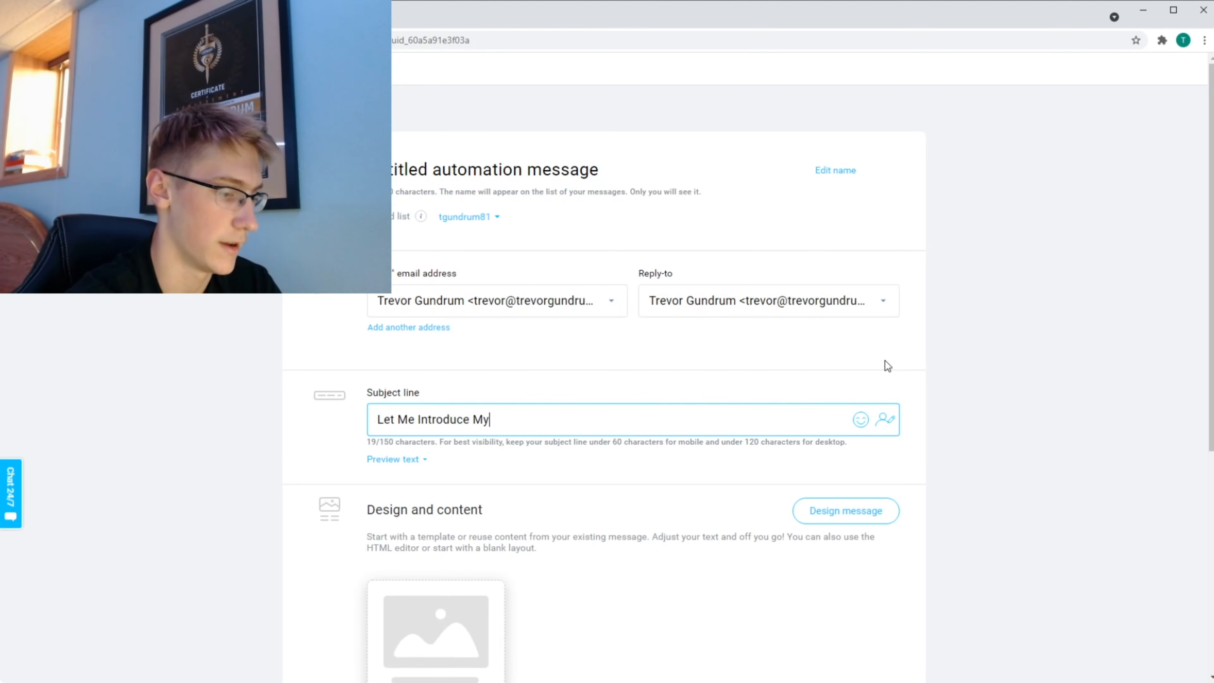
type("self...")
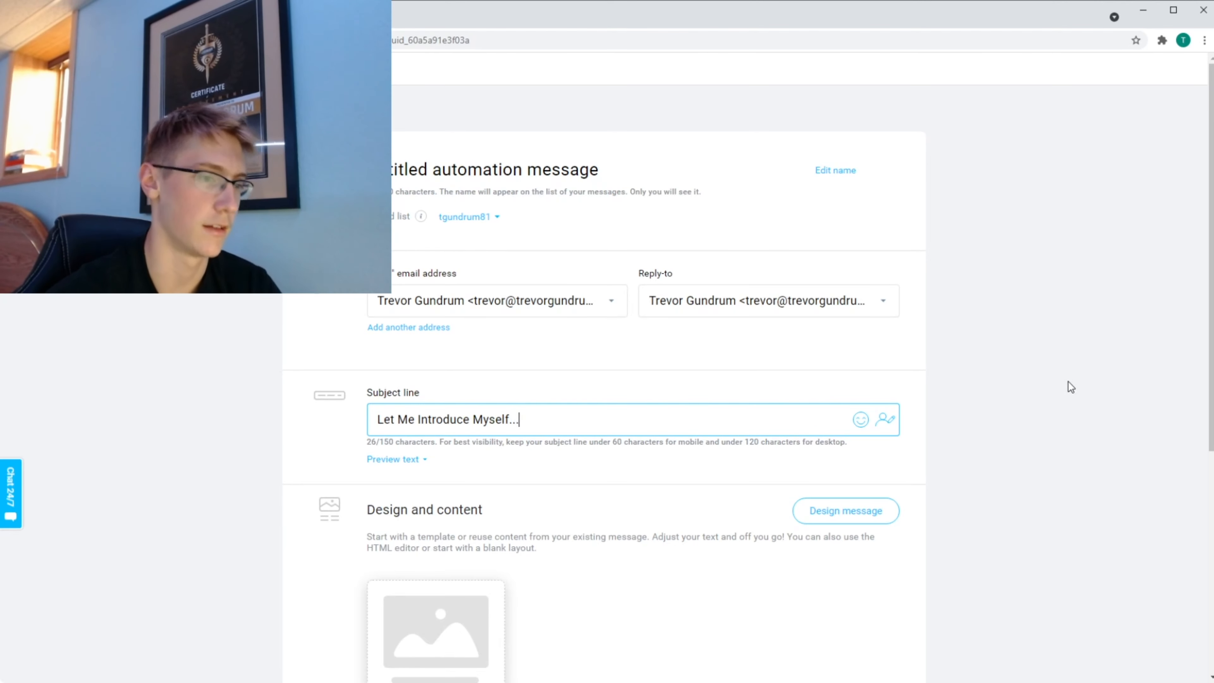
left_click(1068, 385)
- Start designing the message content from the empty Blank template instead of a predesigned one
scroll(582, 401, "down", 1)
scroll(526, 454, "up", 1)
scroll(461, 513, "down", 3)
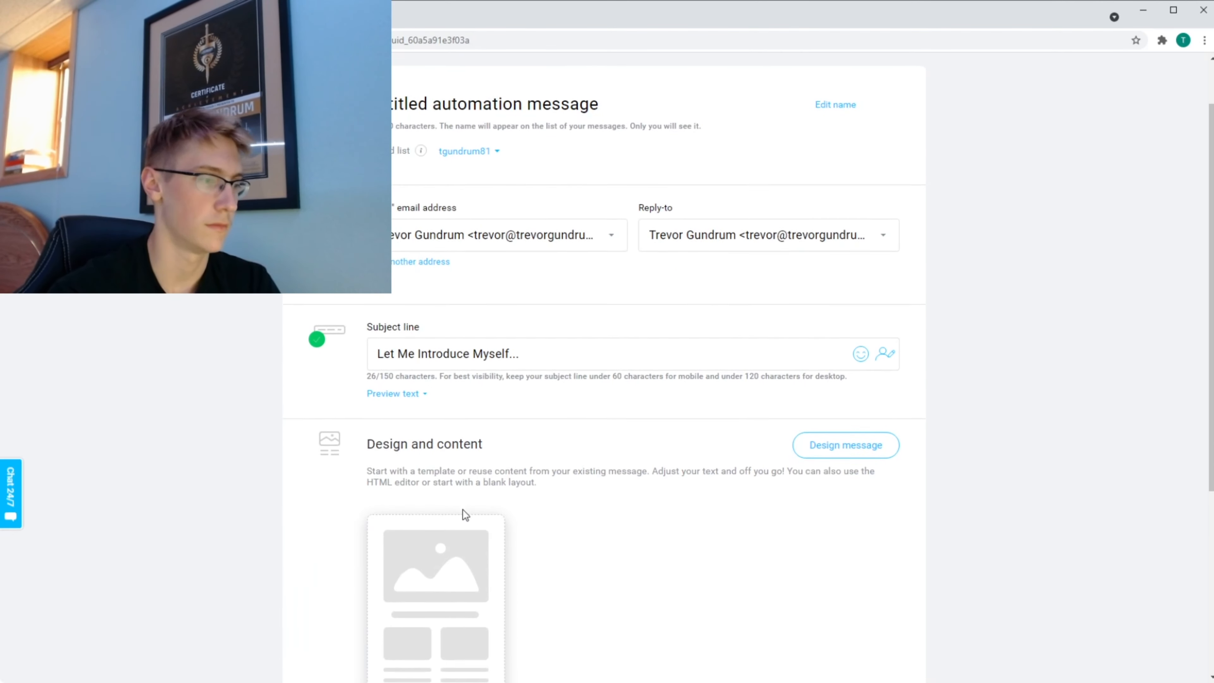
left_click(447, 545)
scroll(654, 331, "down", 10)
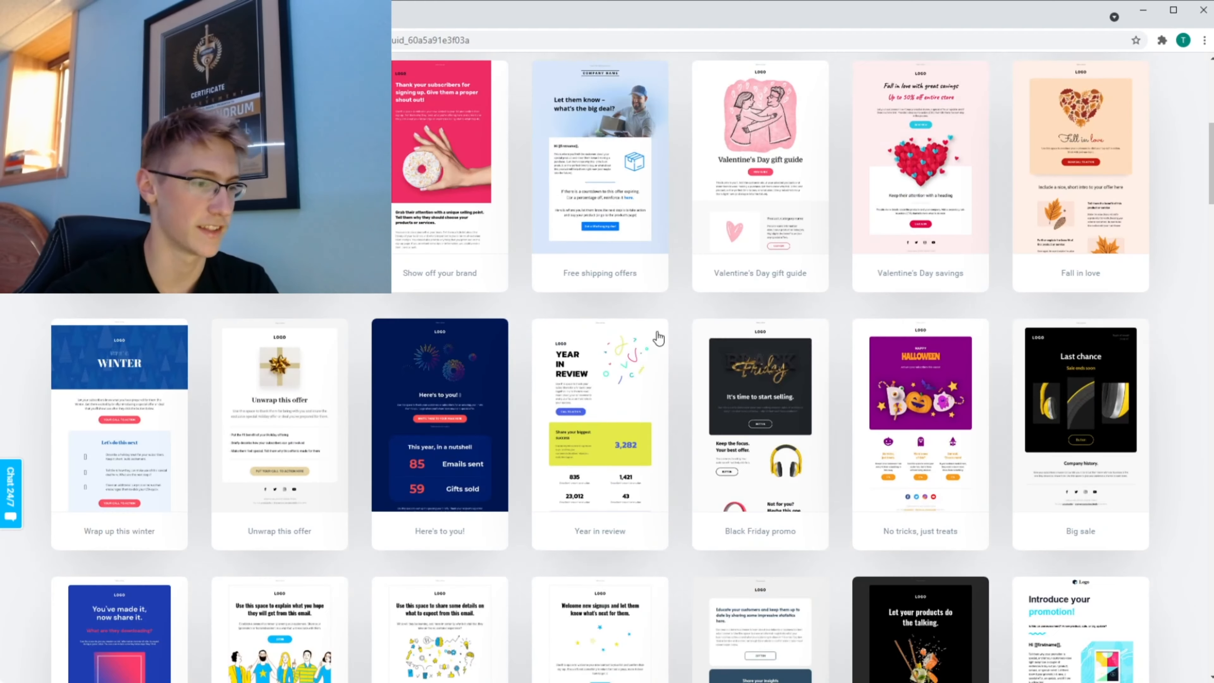
scroll(654, 330, "up", 10)
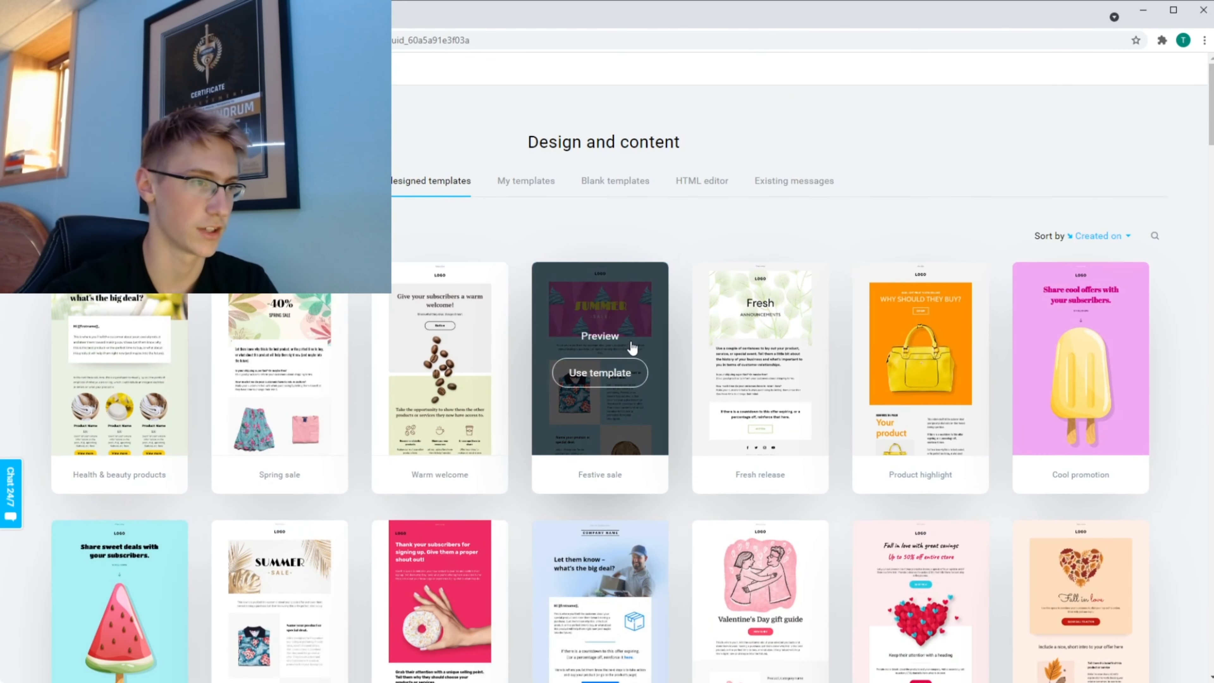
left_click(618, 191)
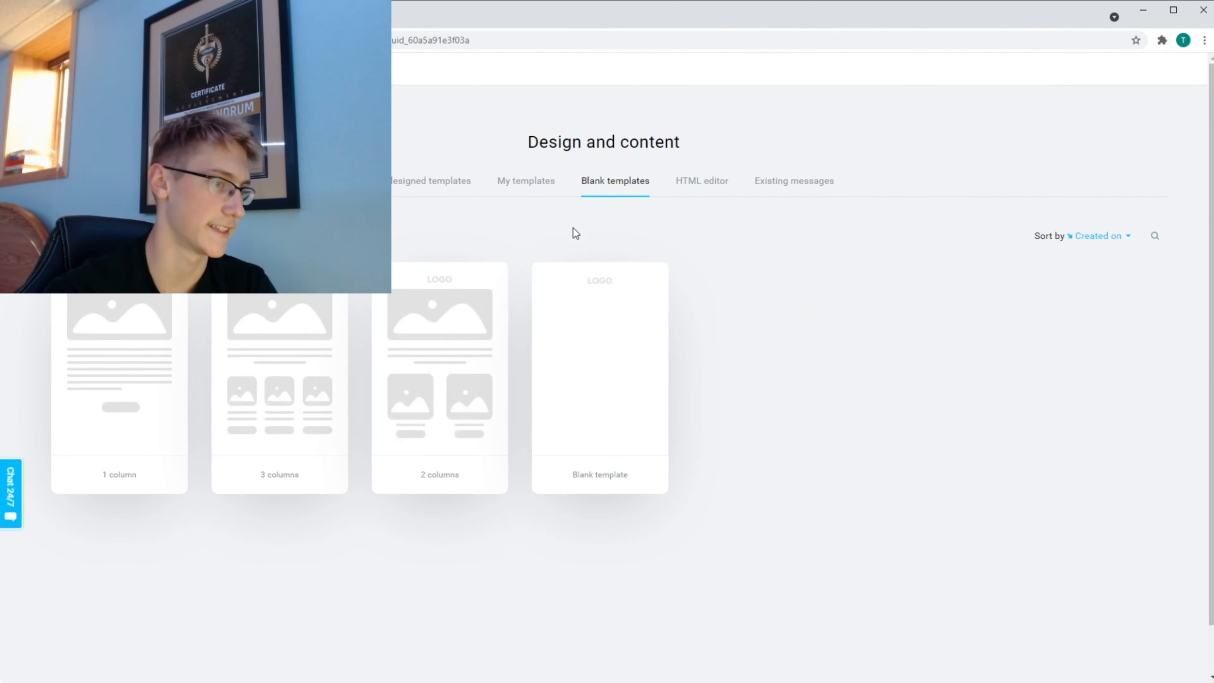
mouse_move(575, 439)
left_click(578, 385)
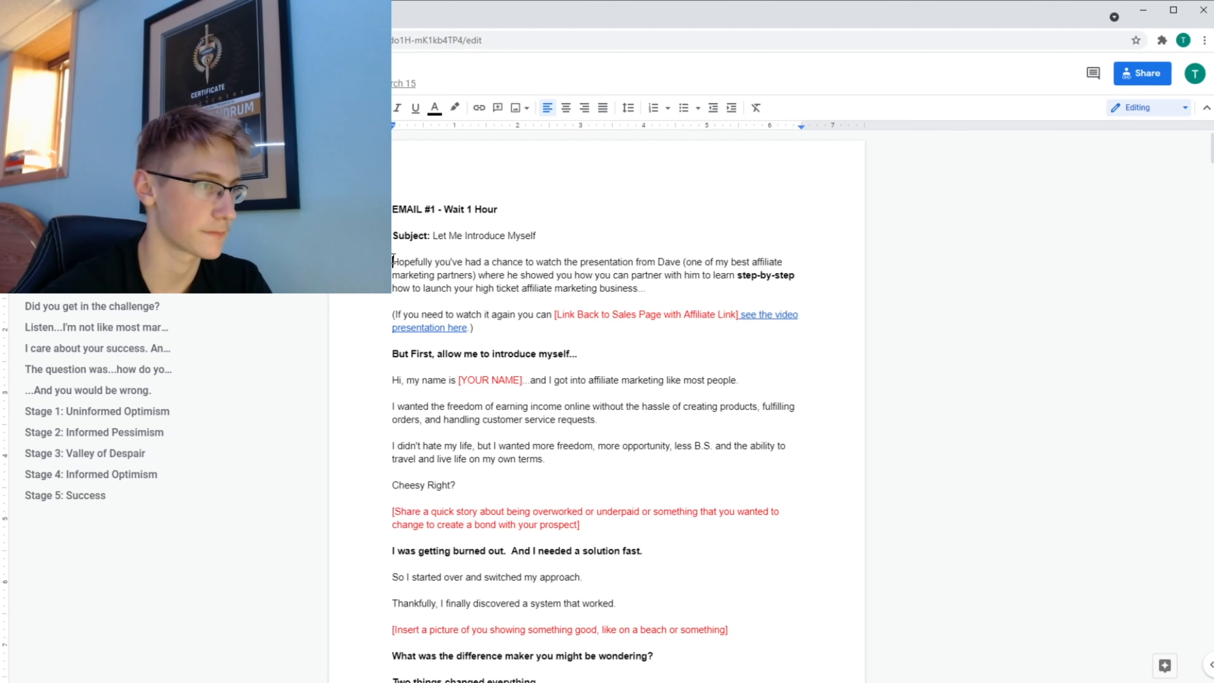
- Copy the Email #1 text from its opening paragraph through the sign-off and switch back to the GetResponse message editor
left_click_drag(393, 261, 464, 316)
scroll(543, 408, "down", 10)
scroll(578, 385, "down", 8)
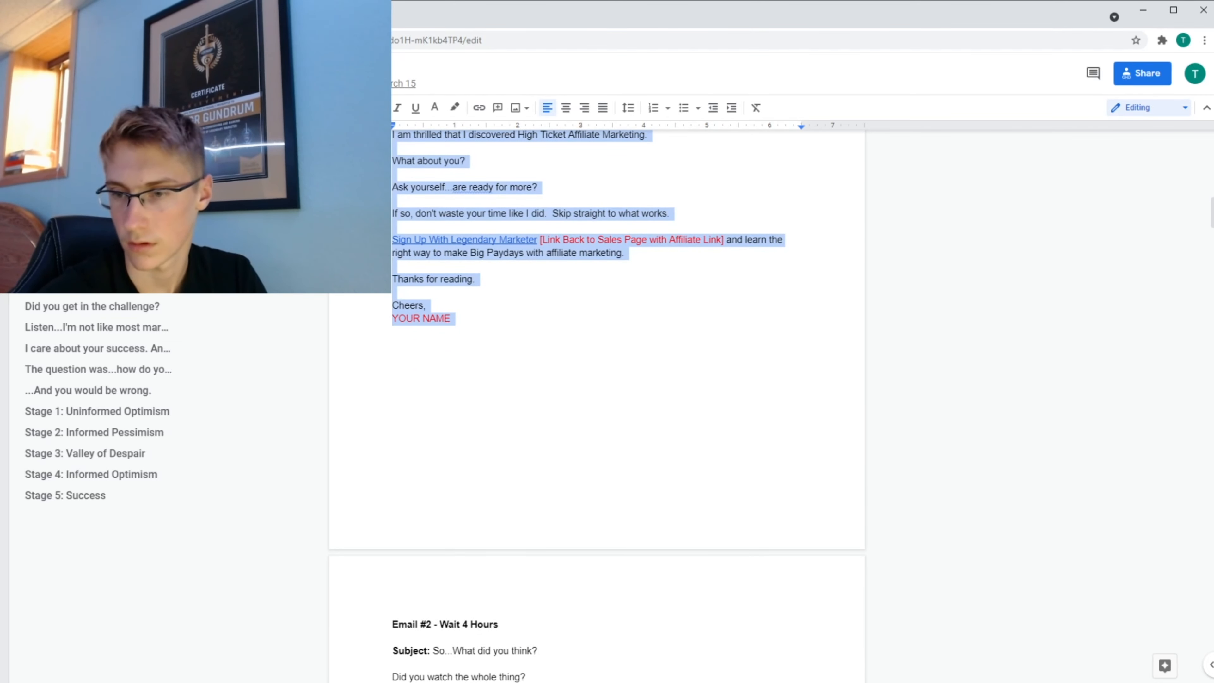
key("alt+Tab")
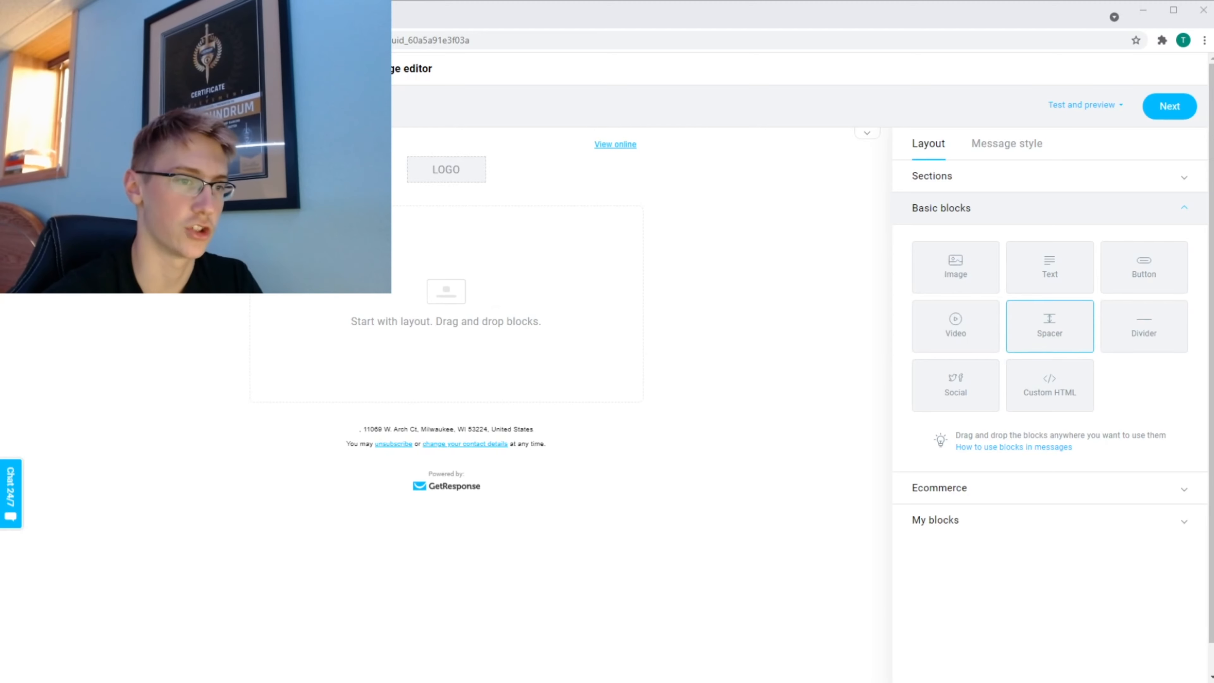
- Add a text block to the empty message layout and paste the copied email body into it
left_click_drag(1050, 267, 452, 261)
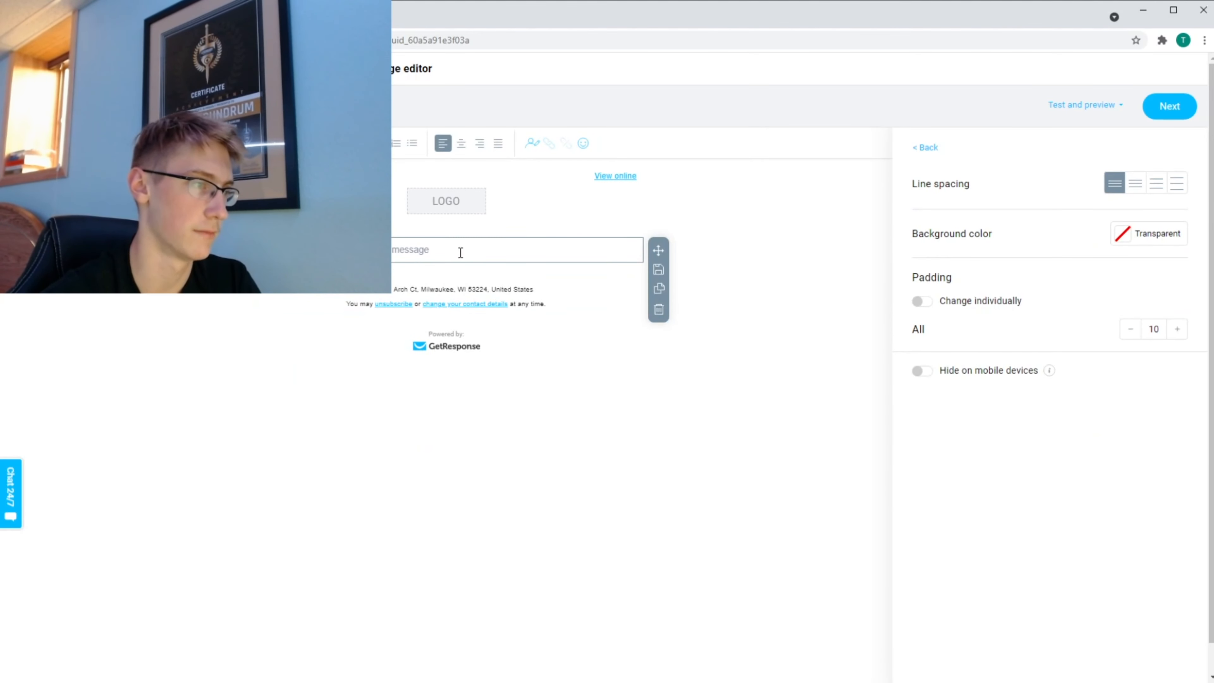
key("ctrl+v")
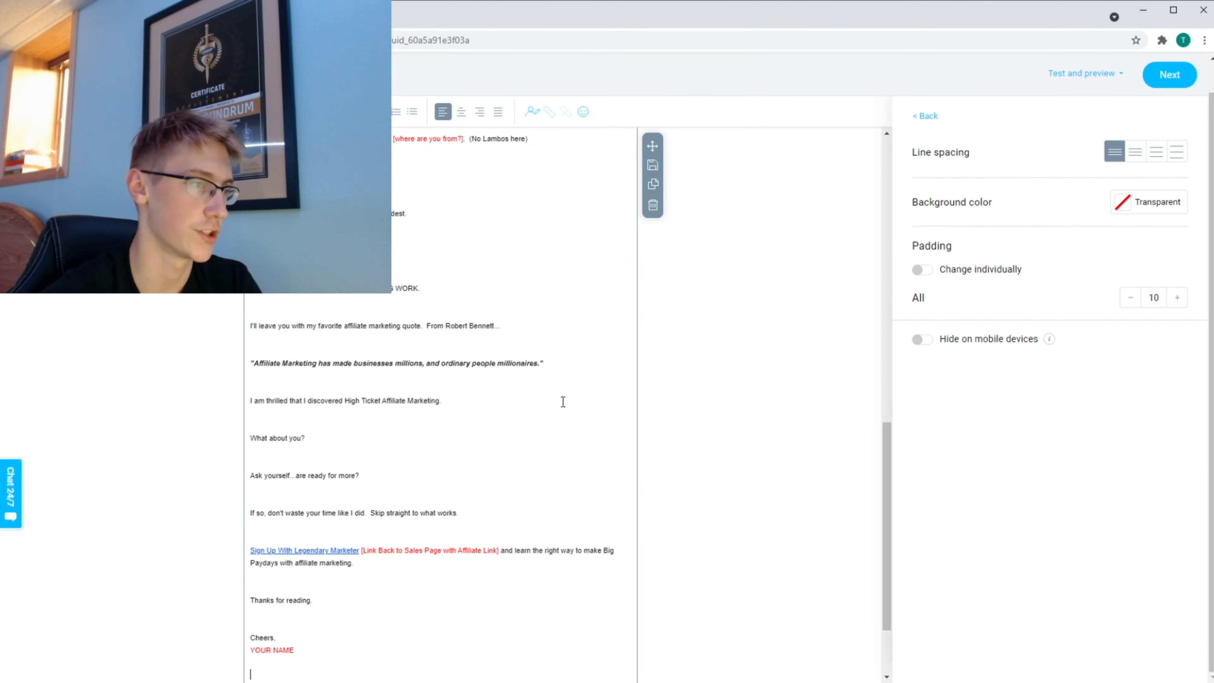
left_click(821, 448)
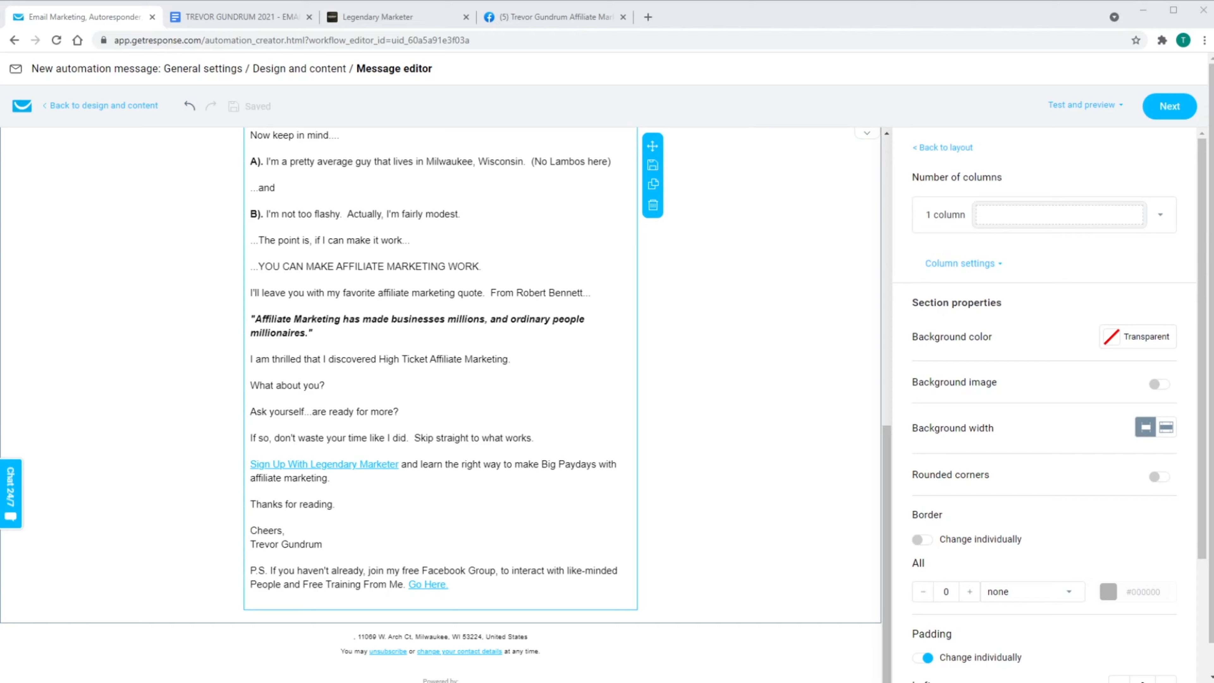
- Review the personalised email body, including its links, sign-off and postscript
scroll(440, 373, "up", 7)
scroll(440, 373, "down", 7)
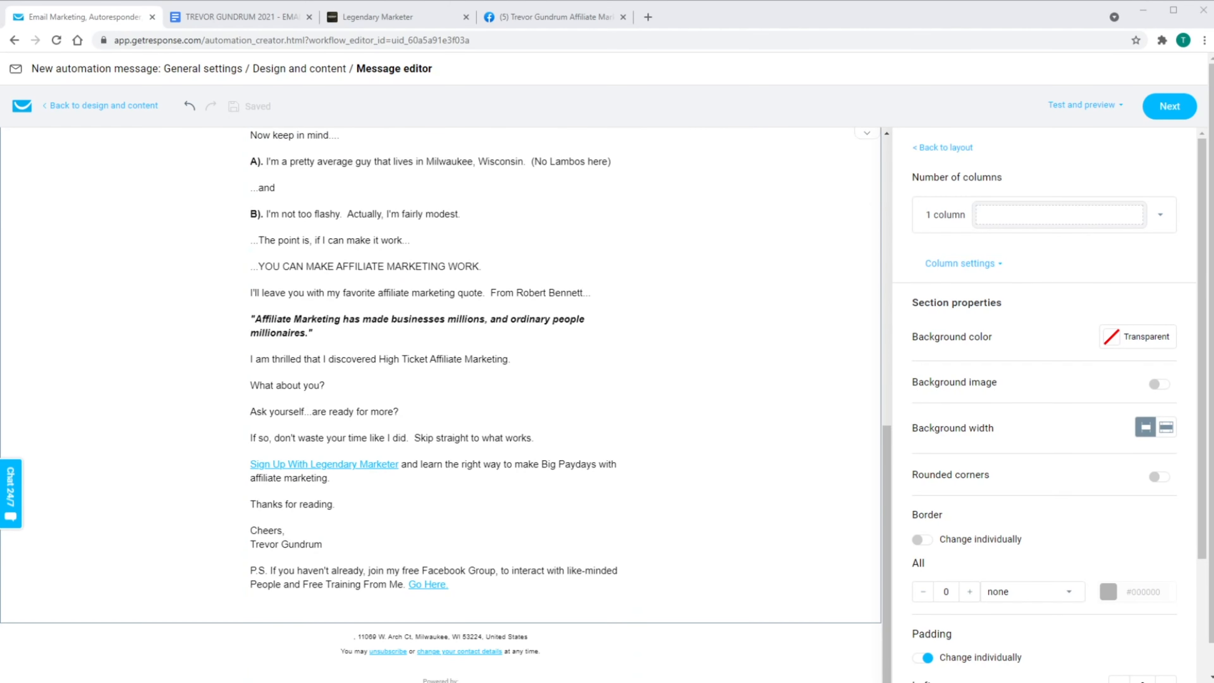
scroll(440, 373, "up", 7)
scroll(441, 374, "down", 8)
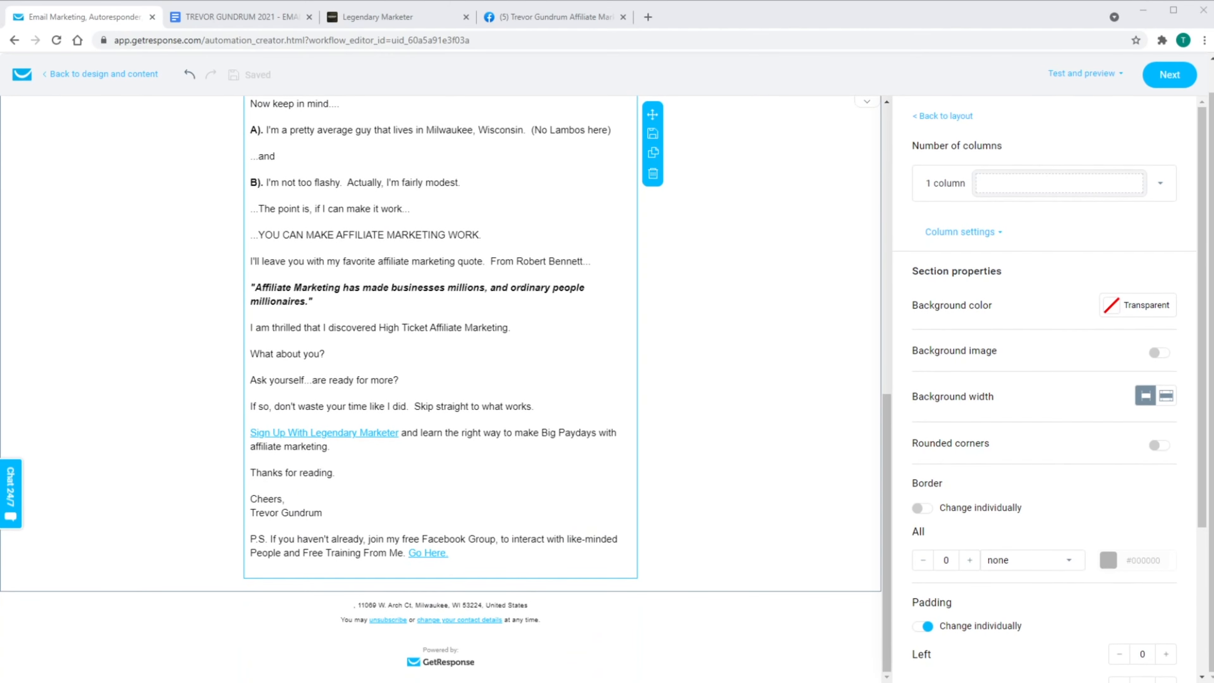
scroll(440, 374, "up", 2)
scroll(440, 373, "down", 2)
scroll(440, 373, "up", 4)
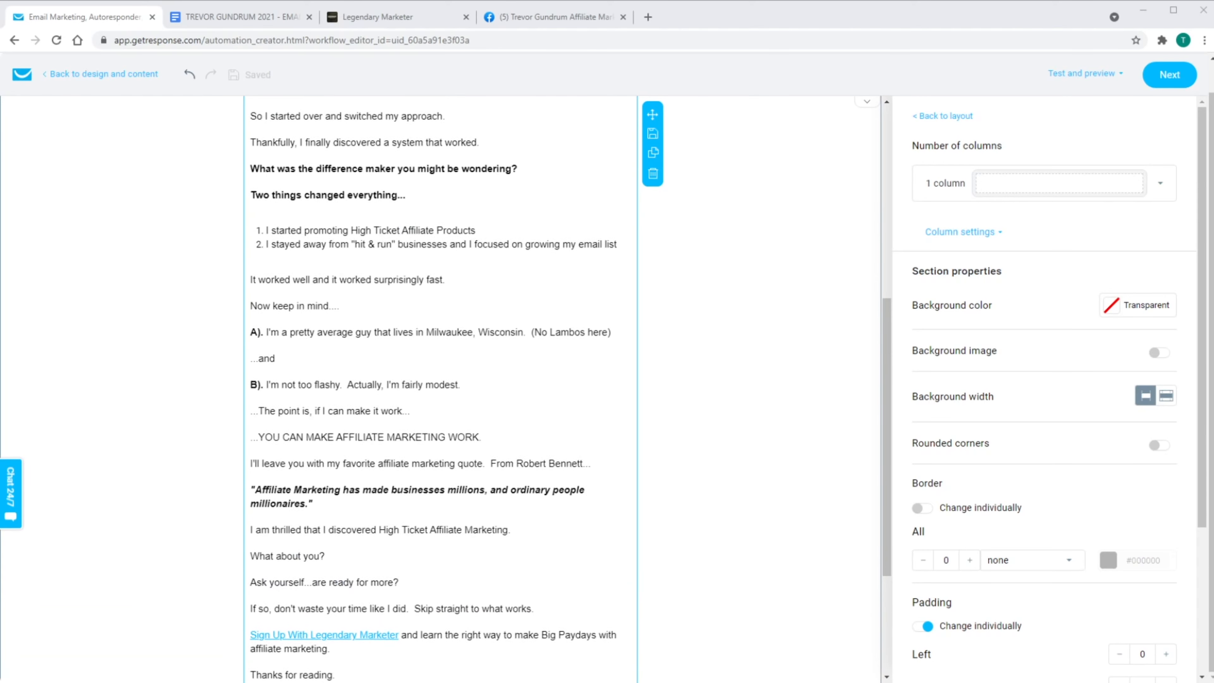
scroll(440, 373, "up", 4)
scroll(440, 373, "down", 8)
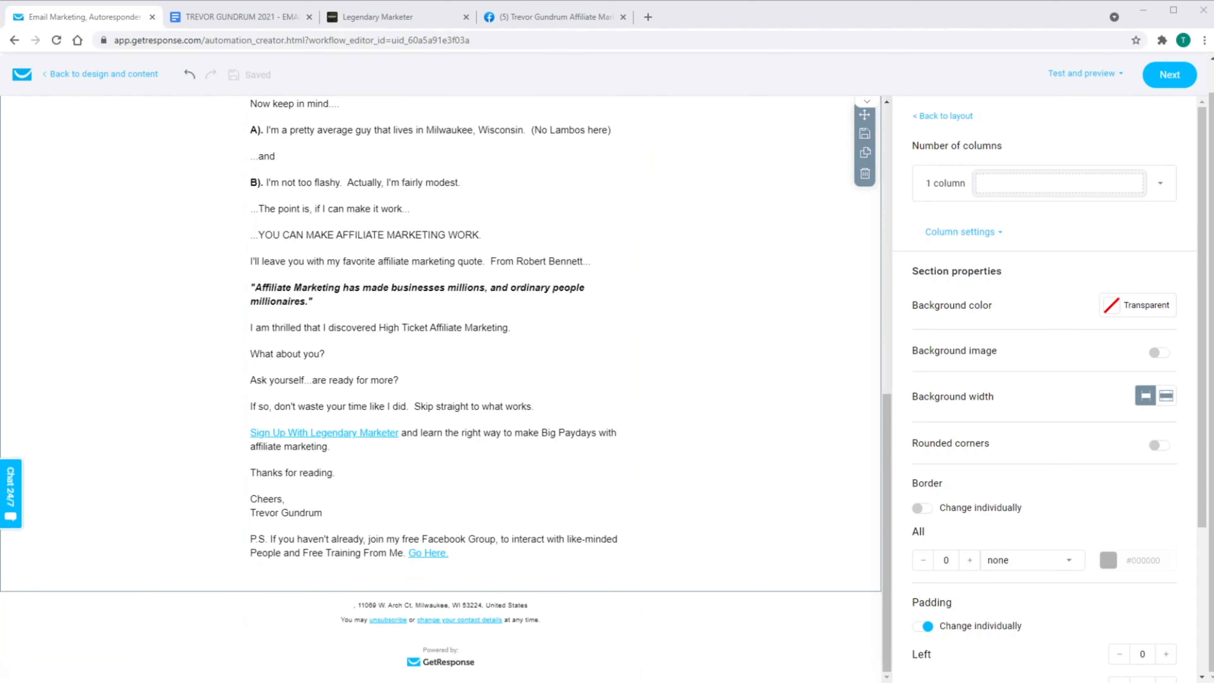
- Change the subject line to "Let Me Introduce Myself" and save the finished message with Google Analytics link tracking on
left_click(1167, 75)
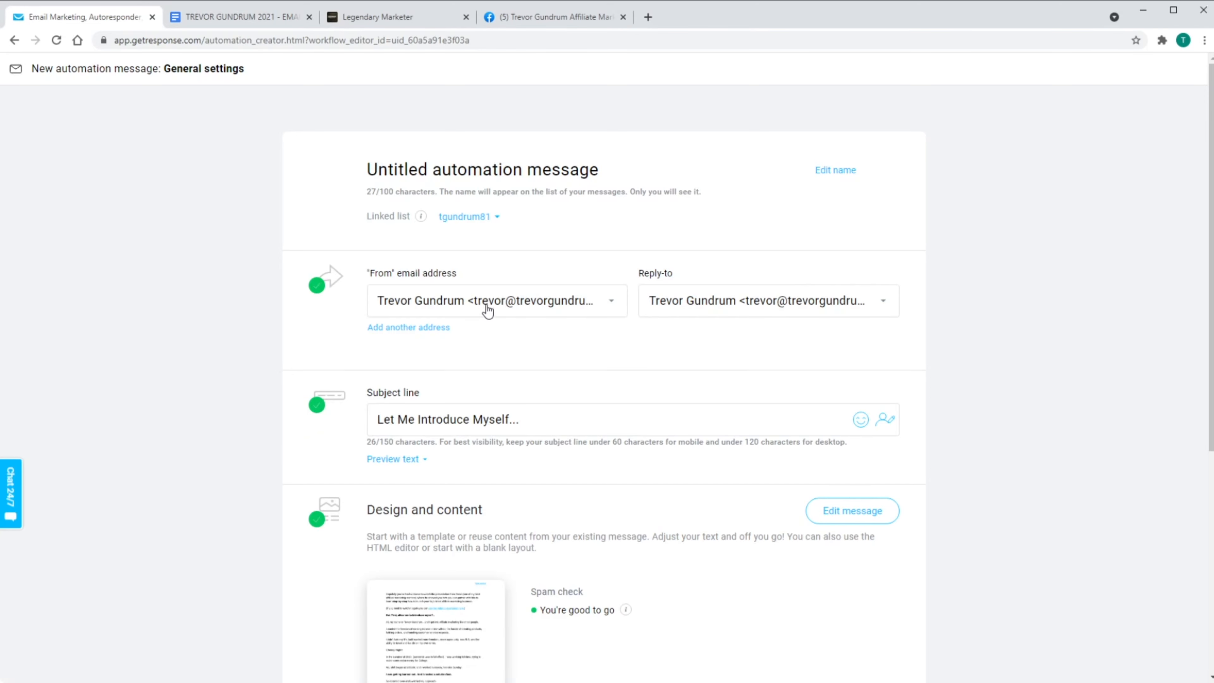
scroll(426, 359, "down", 3)
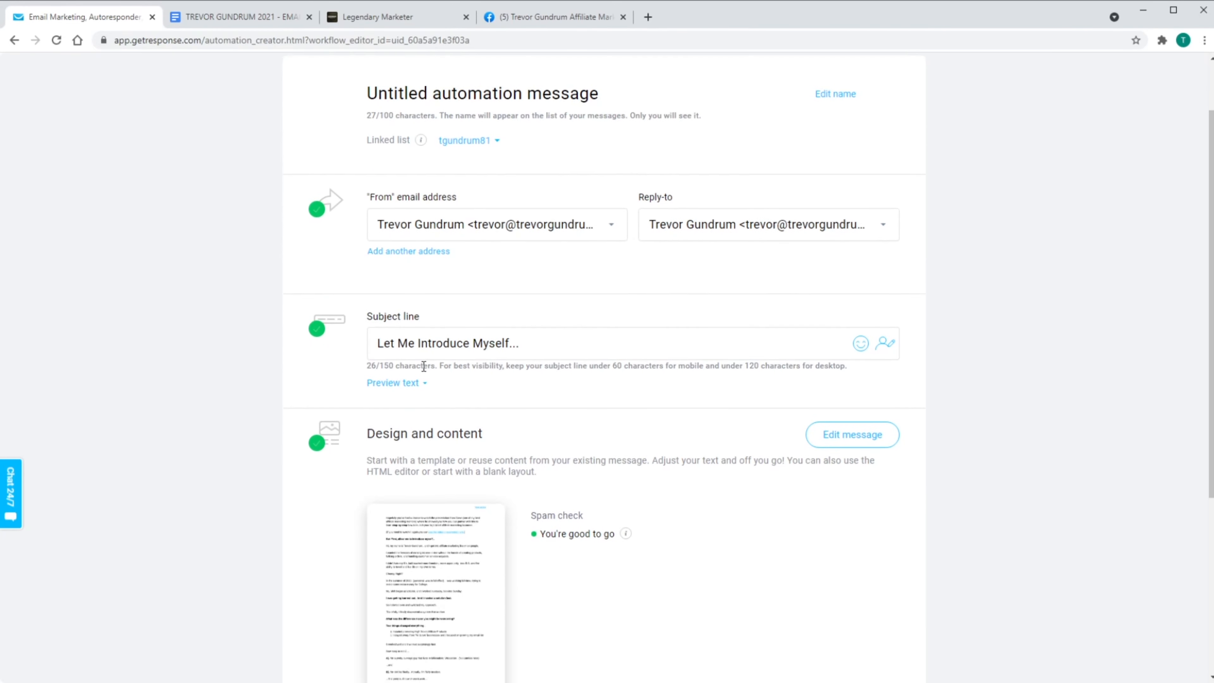
left_click(532, 289)
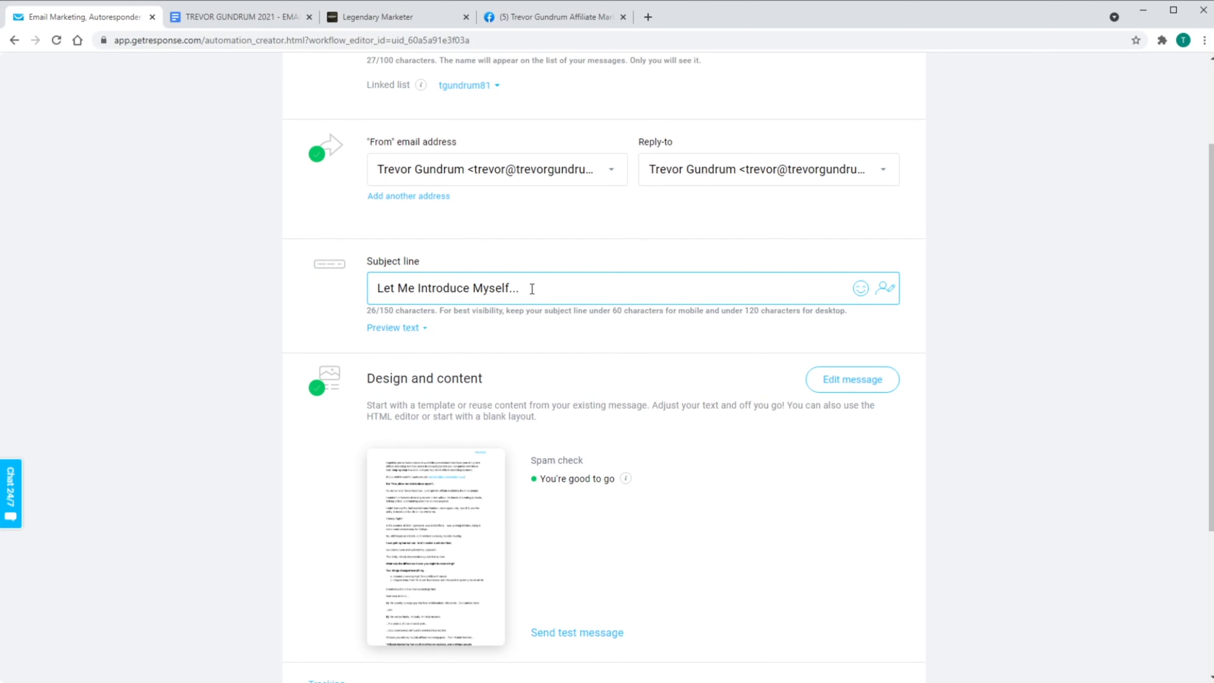
left_click(609, 340)
scroll(609, 339, "down", 5)
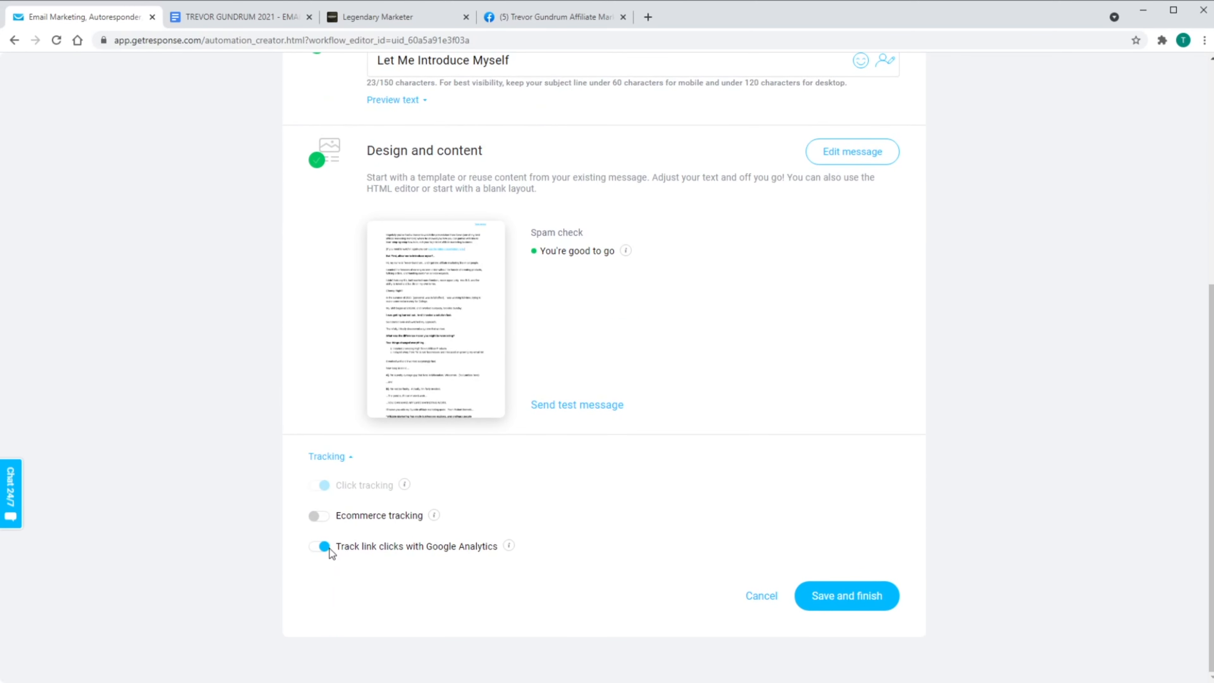
left_click(842, 597)
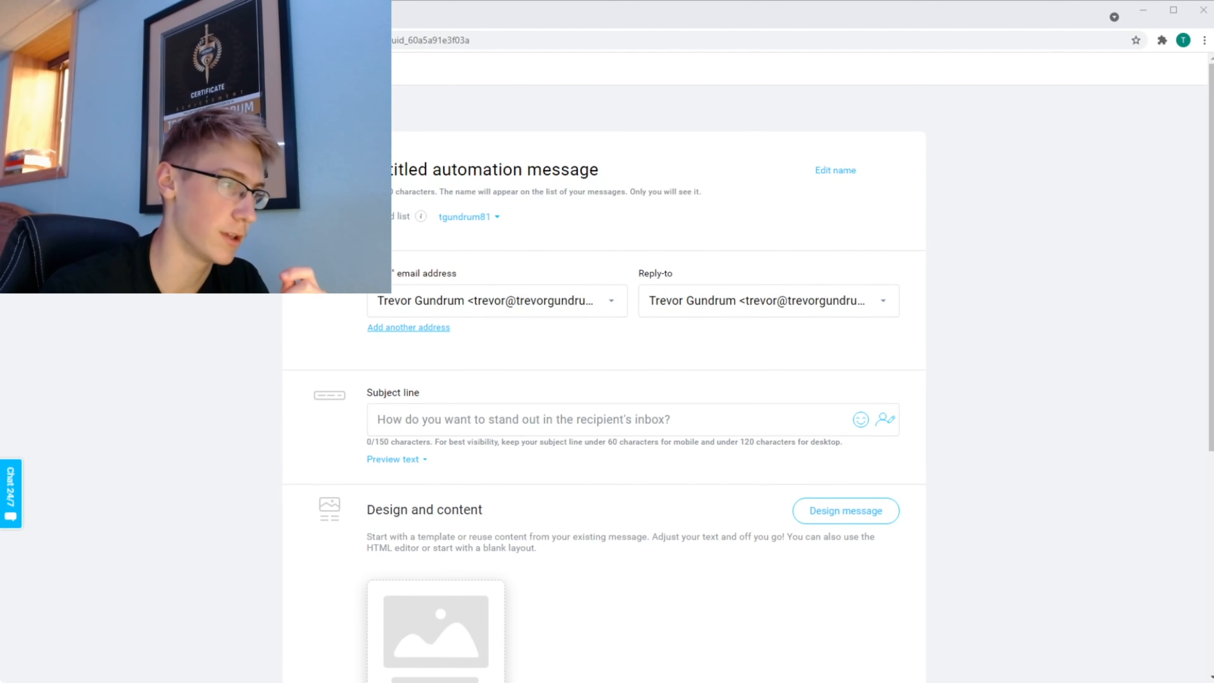
left_click(409, 328)
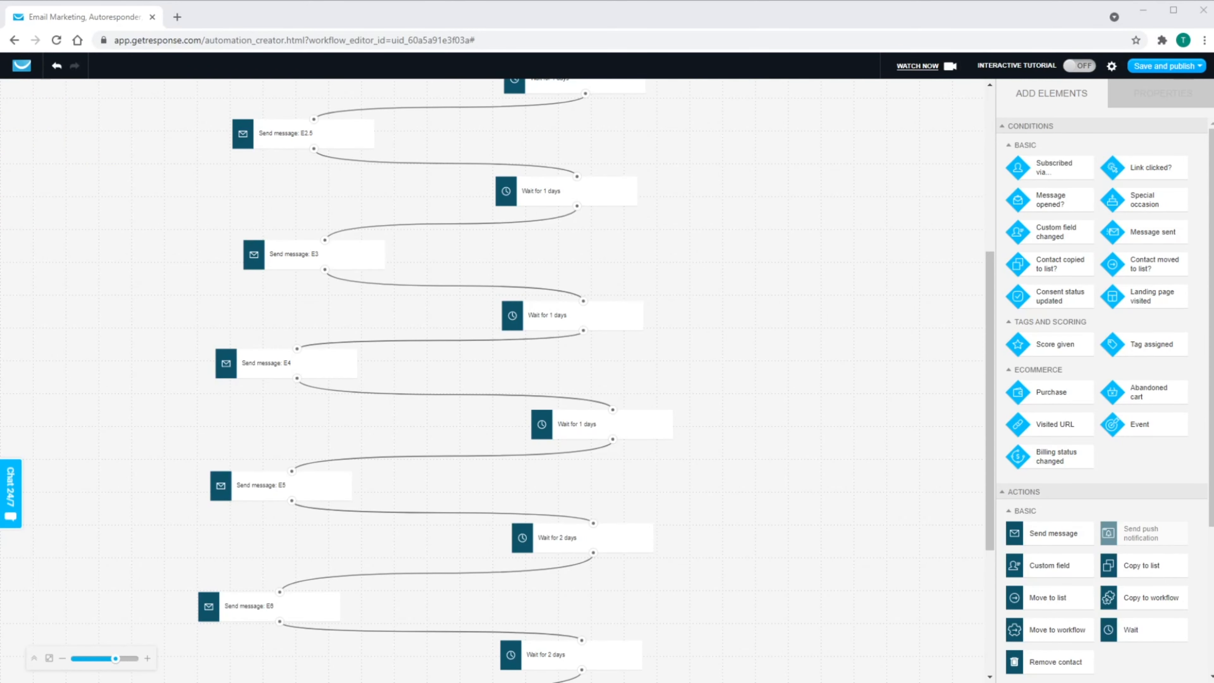
- Examine the workflow's chain of messages and the wait times between them
scroll(497, 378, "up", 7)
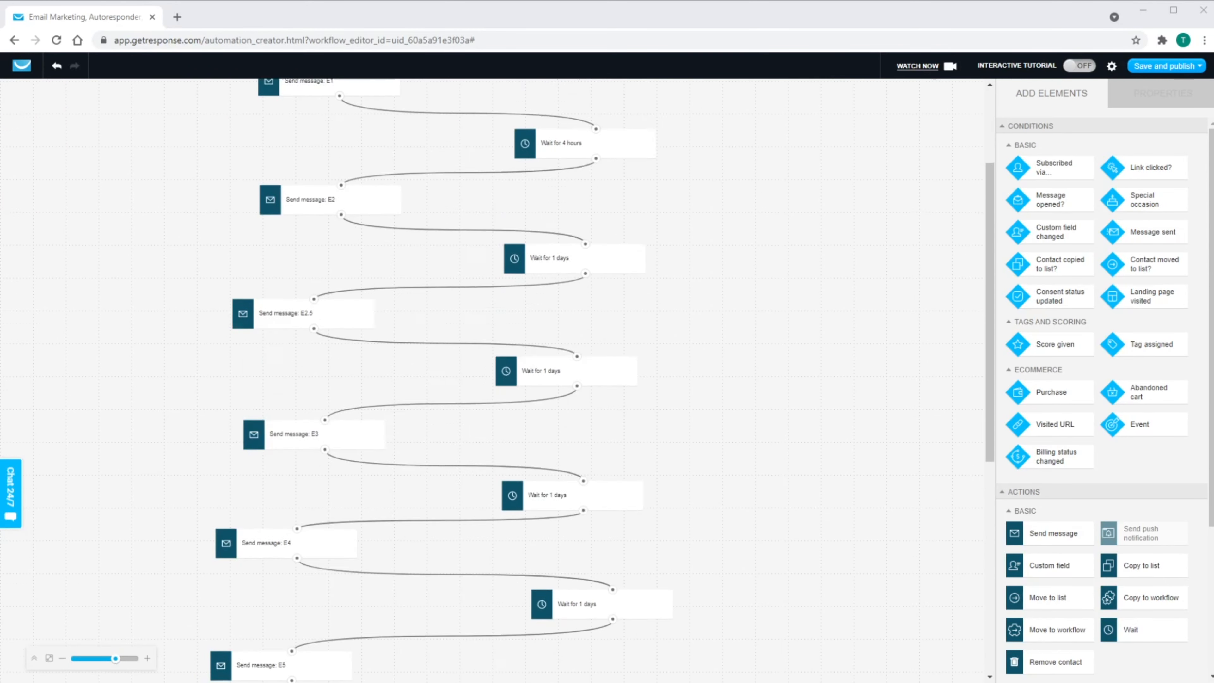
scroll(497, 380, "down", 2)
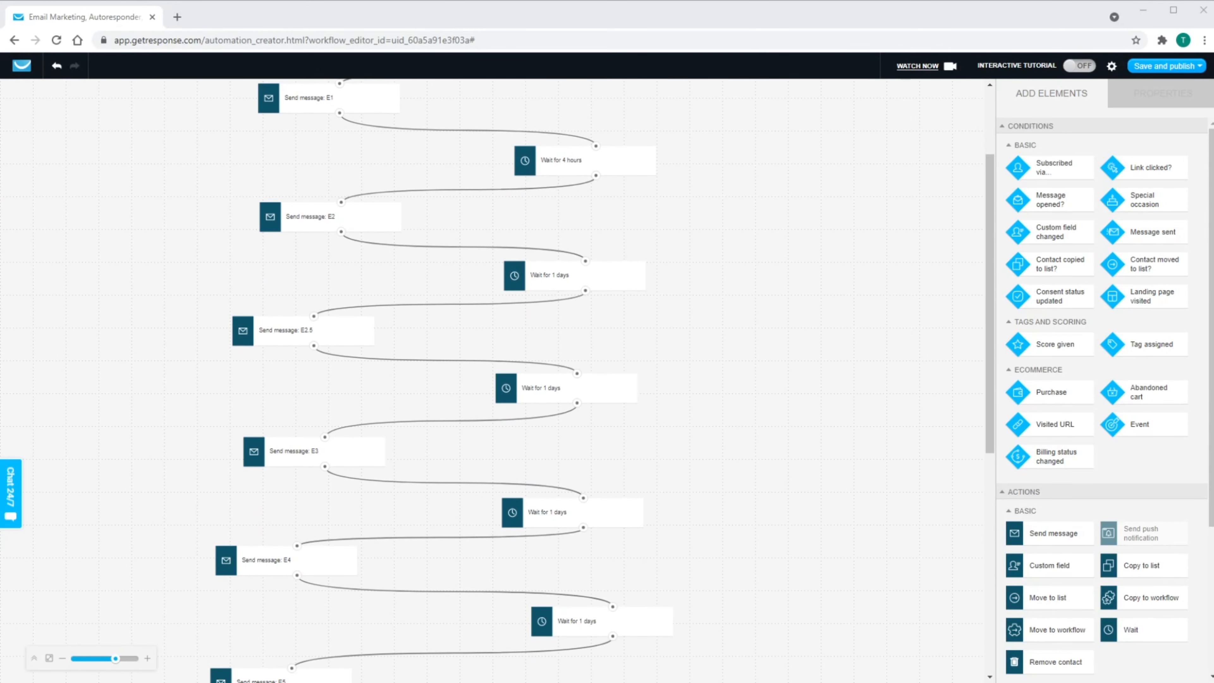
scroll(497, 381, "up", 1)
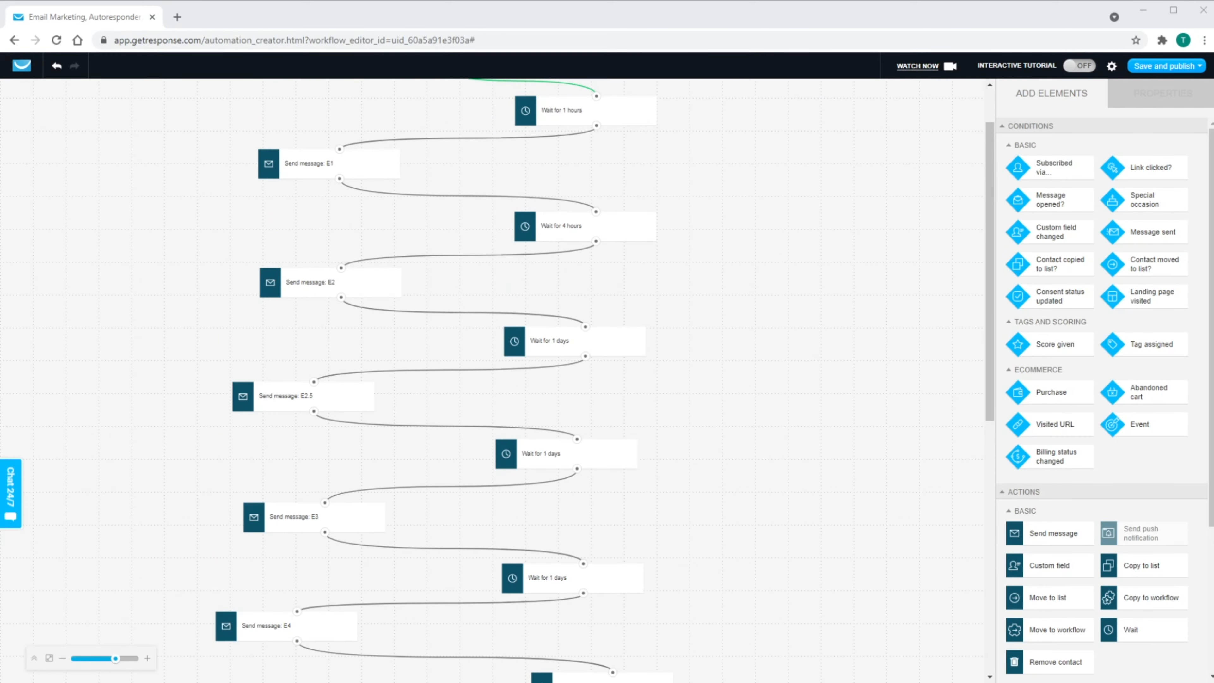
scroll(497, 381, "down", 1)
scroll(497, 380, "down", 5)
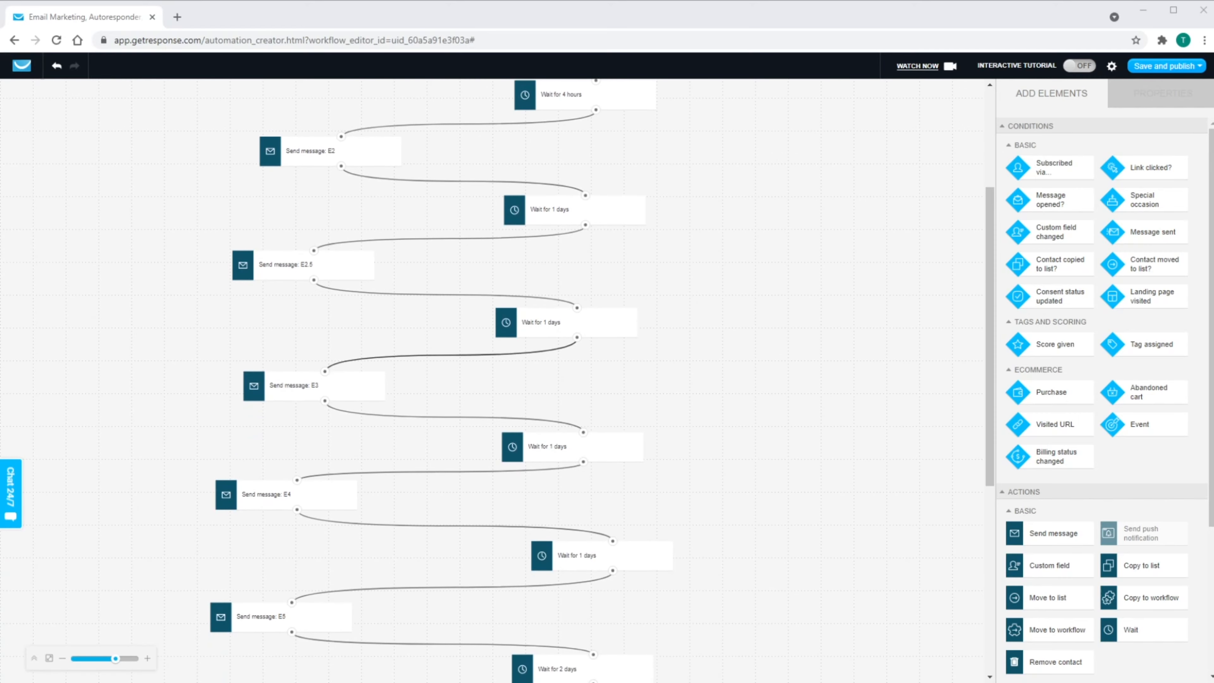
scroll(497, 380, "down", 2)
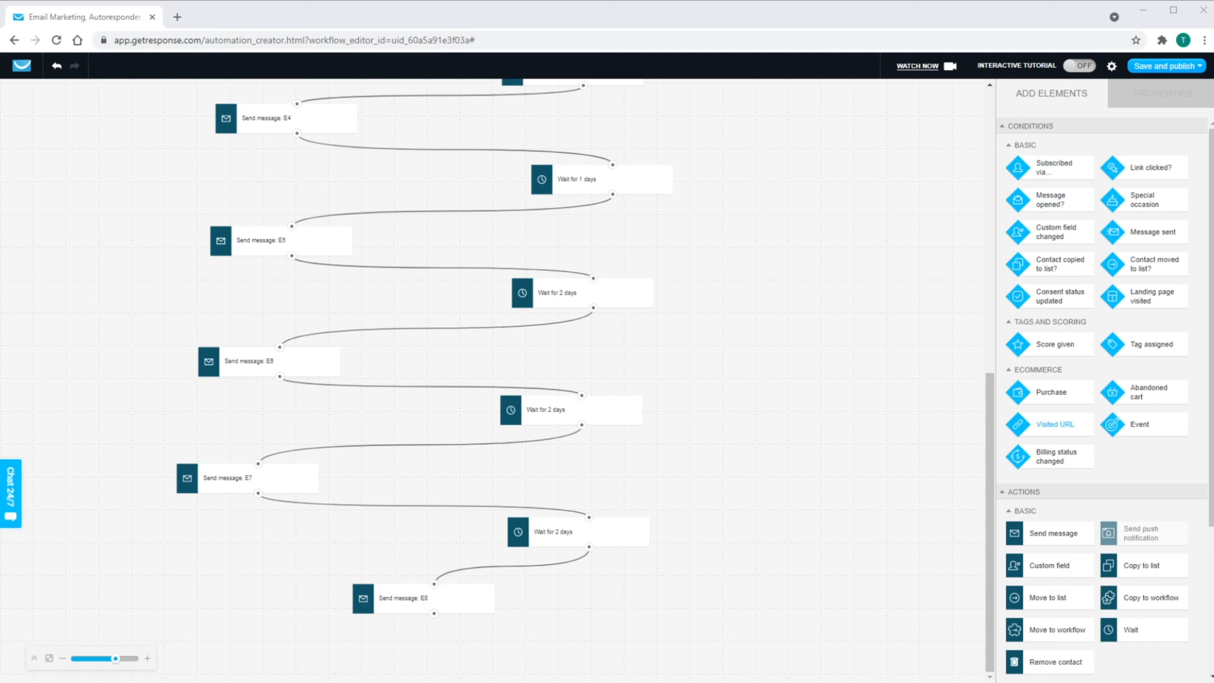
- Add a Message opened condition below the E8 message and set it to track opens of any message
left_click_drag(1018, 200, 428, 641)
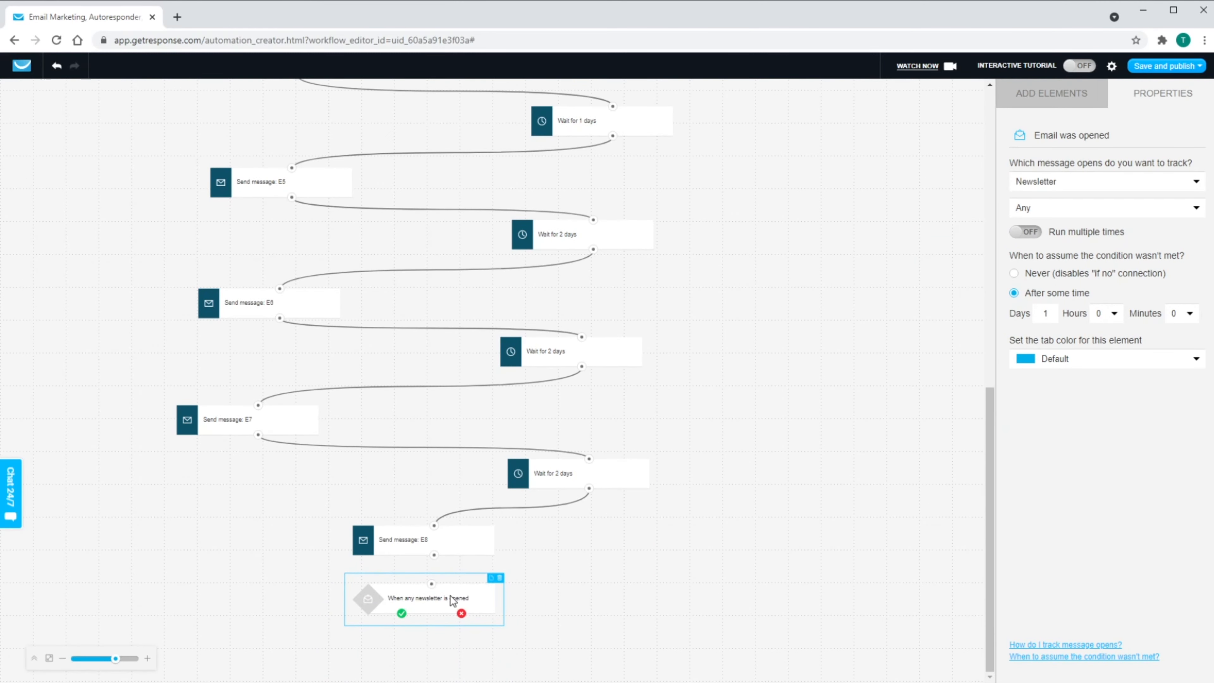
left_click(1079, 184)
left_click(1071, 197)
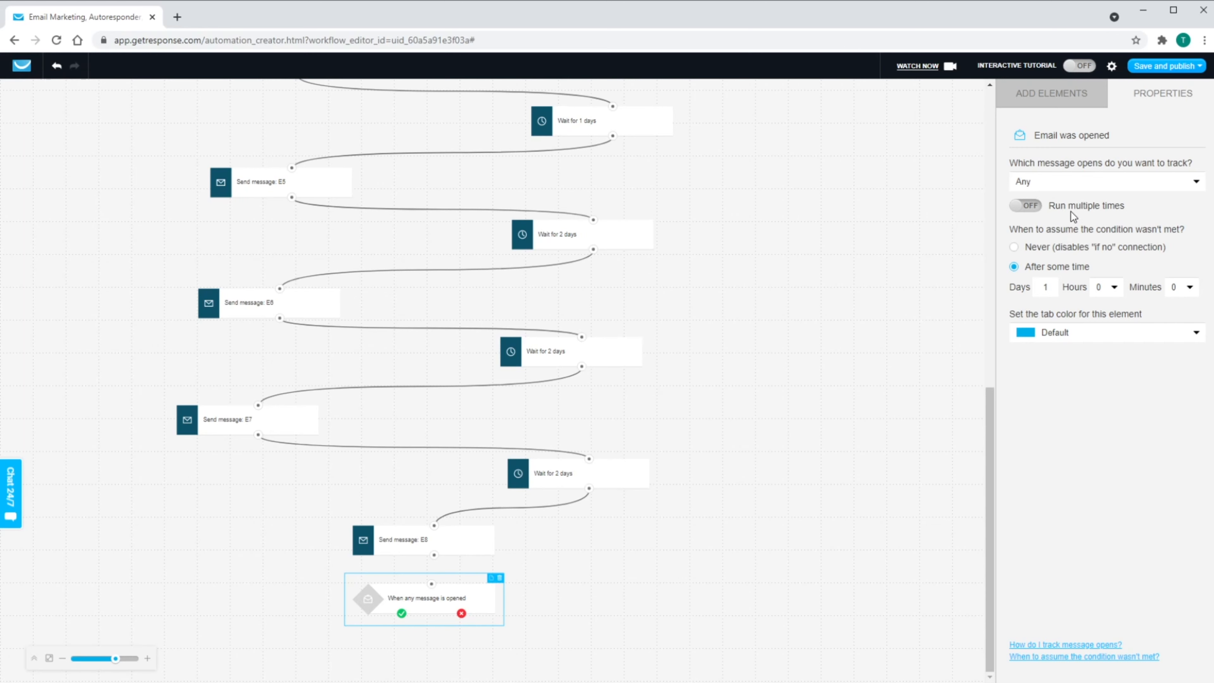
- Connect the E8 message to the opened condition and set its not-met time to 10 days and 5 hours
left_click(1107, 287)
left_click(1106, 396)
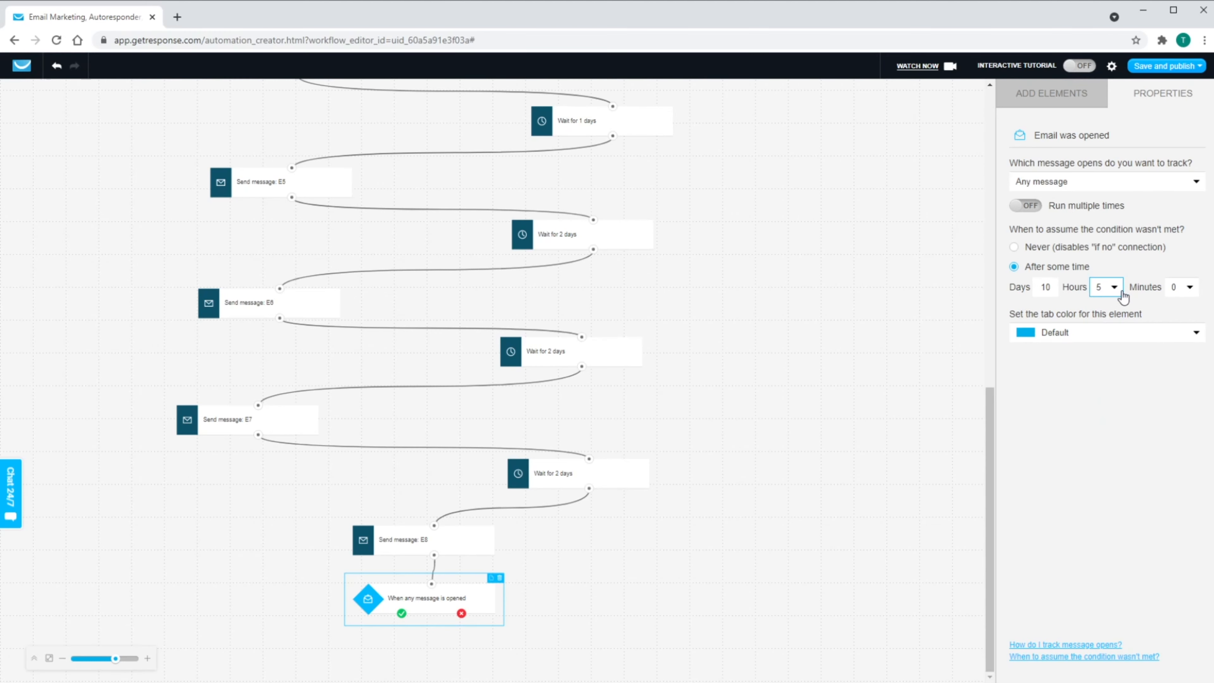
scroll(621, 407, "up", 7)
scroll(550, 383, "down", 7)
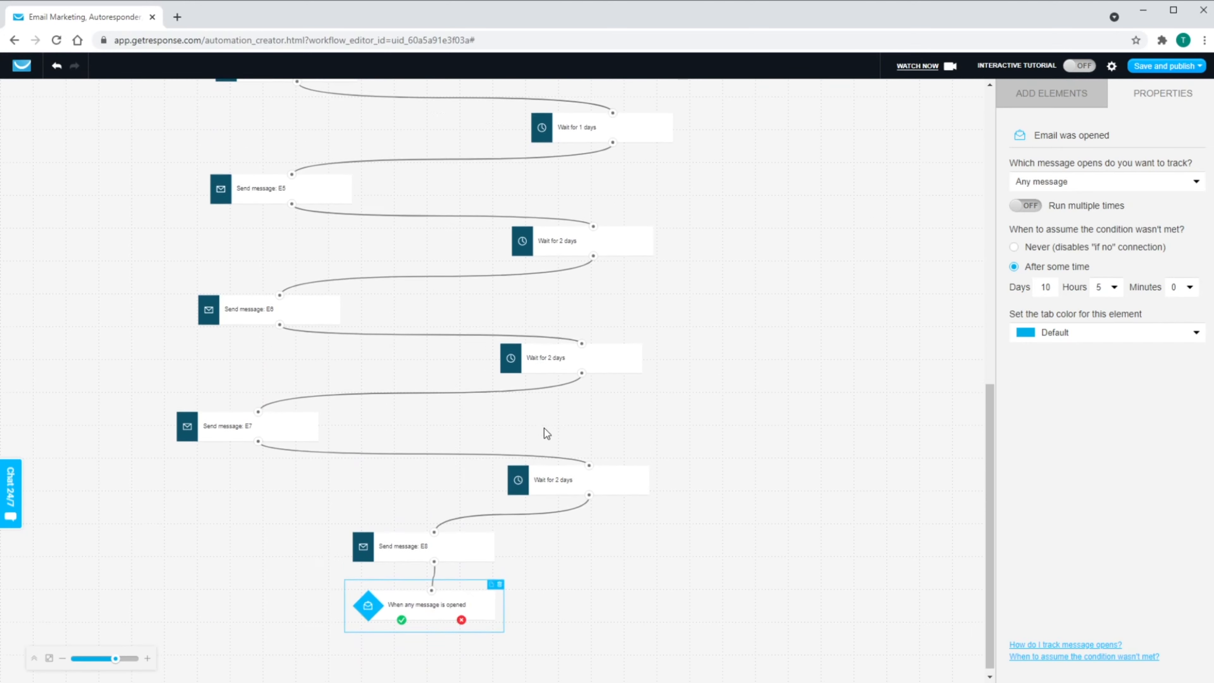
left_click(626, 580)
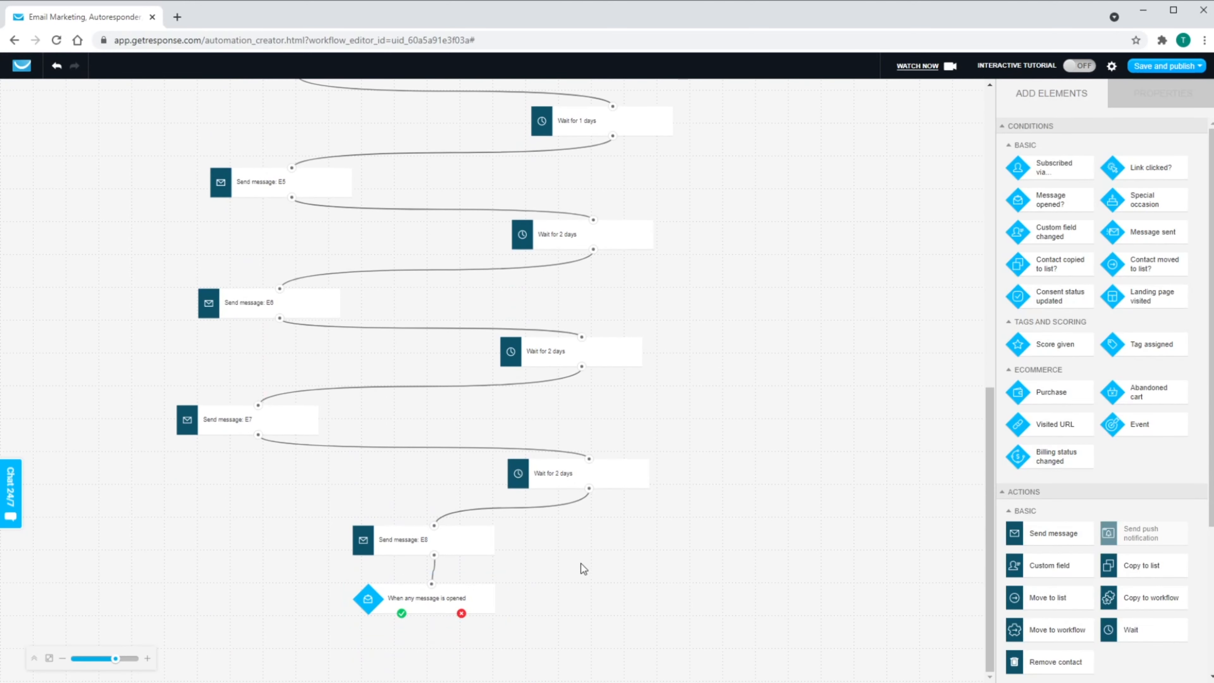
- Add a Remove contact action below the opened condition and connect it to the condition's not-met branch
scroll(616, 365, "up", 7)
scroll(602, 361, "down", 7)
scroll(1079, 316, "down", 4)
left_click_drag(1049, 465, 544, 658)
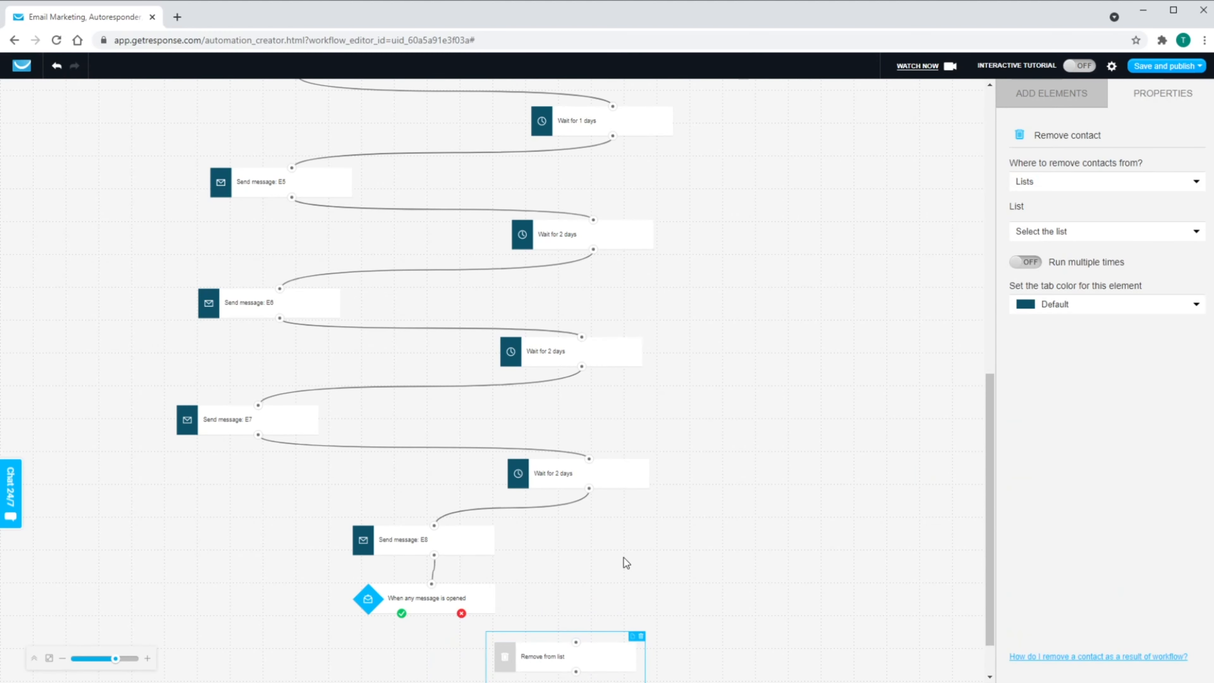
scroll(650, 555, "down", 1)
left_click_drag(461, 555, 576, 584)
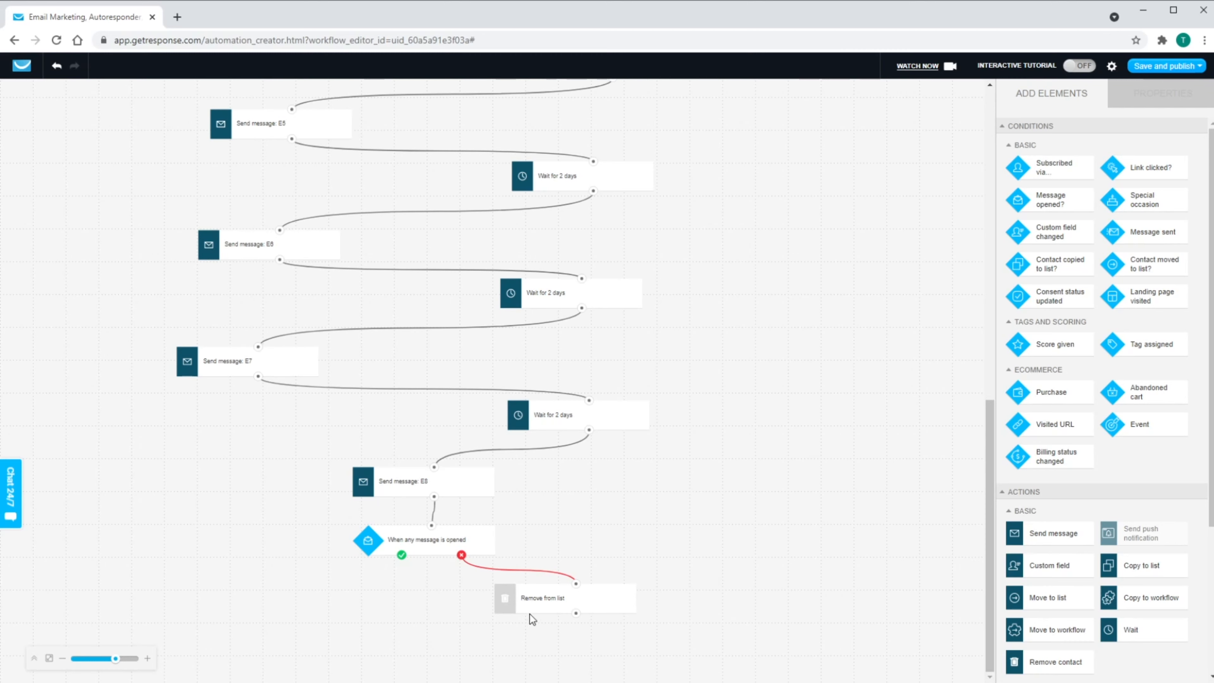
left_click_drag(532, 604, 547, 635)
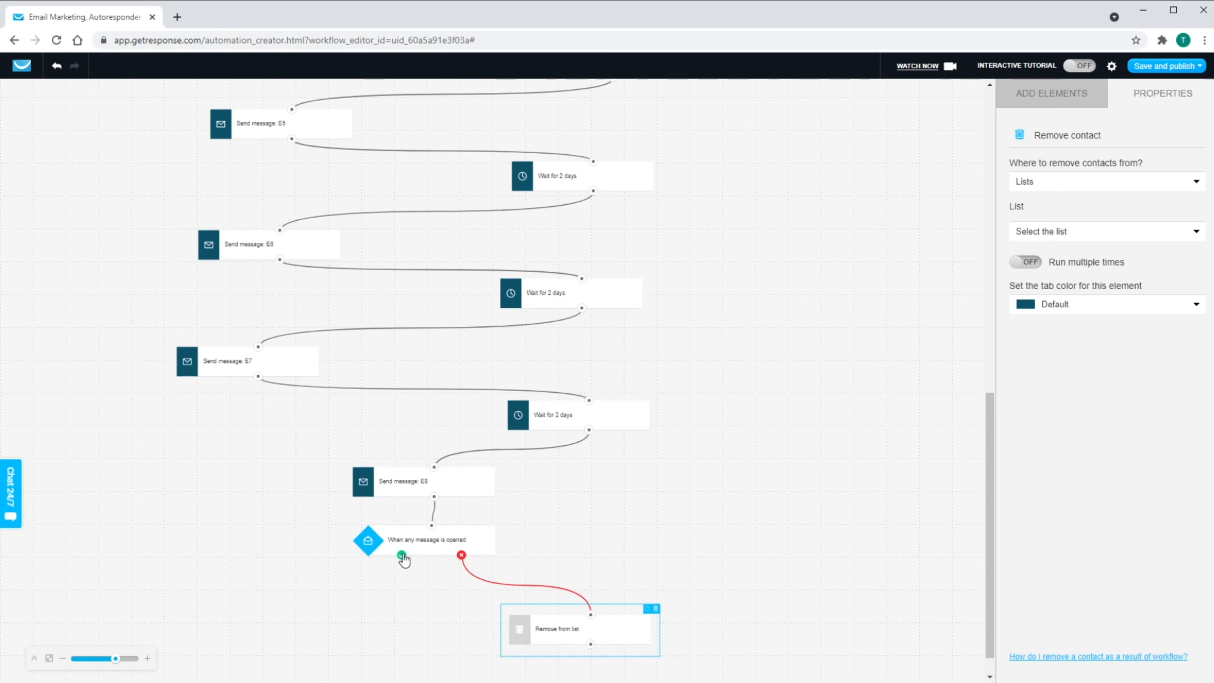
- Try to place a Subscribed via condition below the opened condition and choose its list
left_click(796, 423)
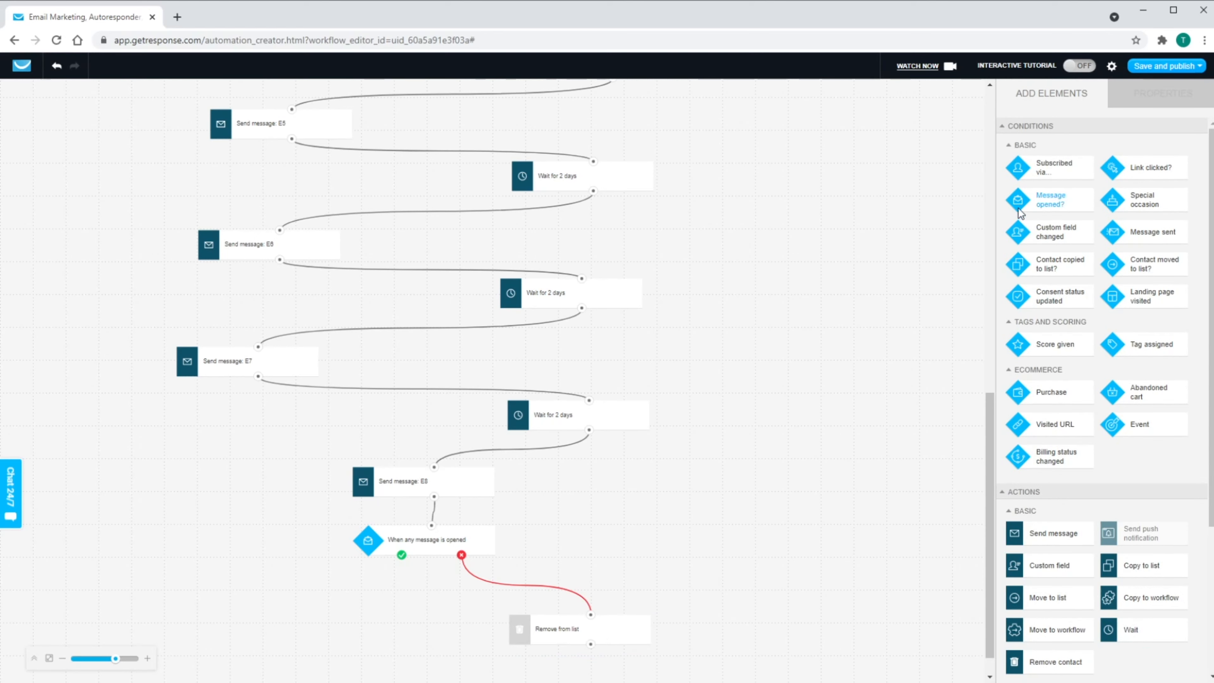
left_click_drag(1048, 174, 309, 618)
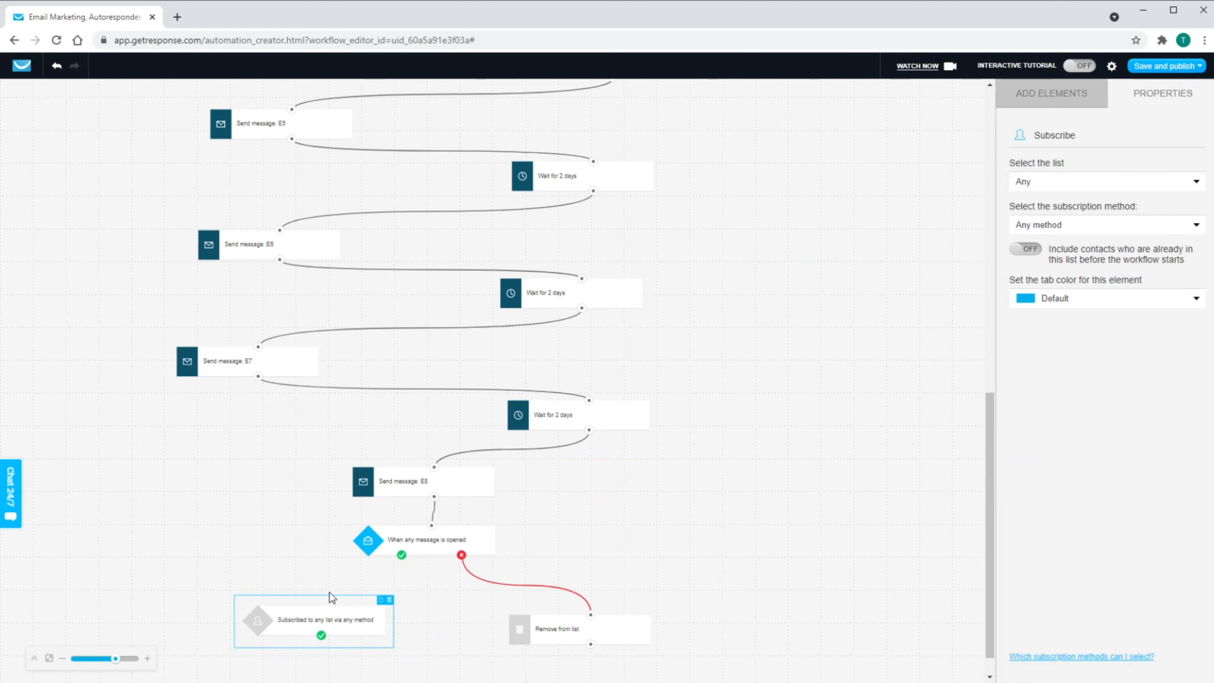
left_click(1051, 181)
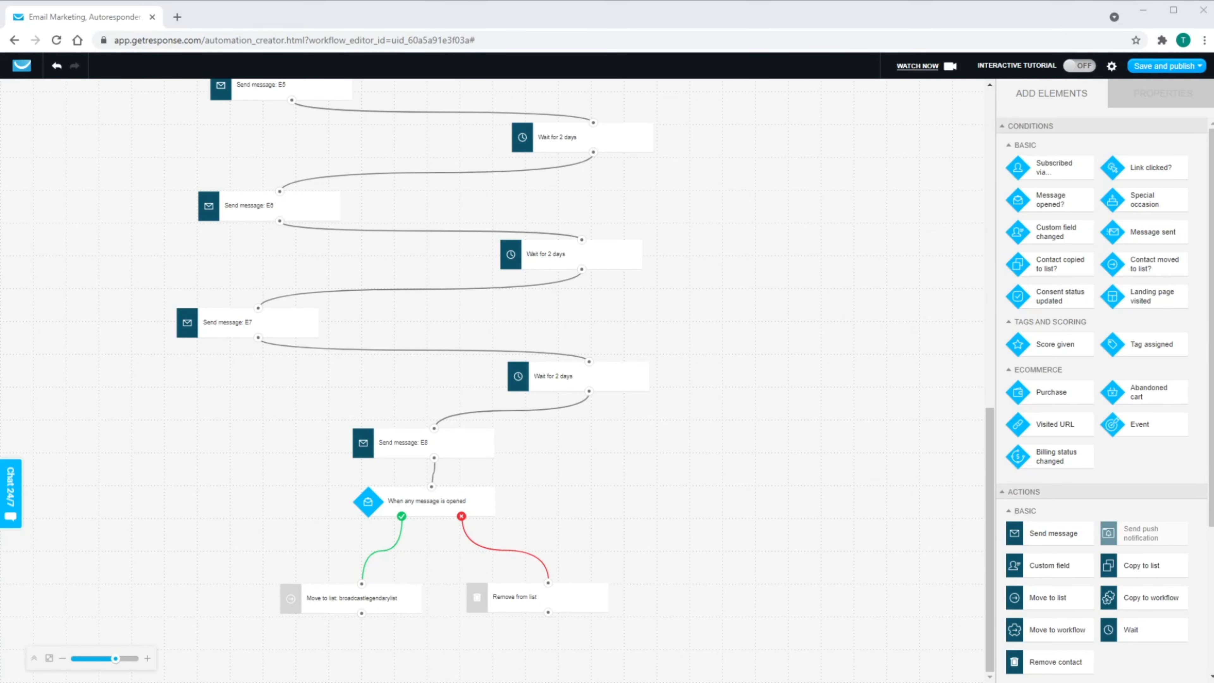
- Examine the whole workflow from the subscription trigger down to the two branches of the opened condition
scroll(478, 378, "up", 15)
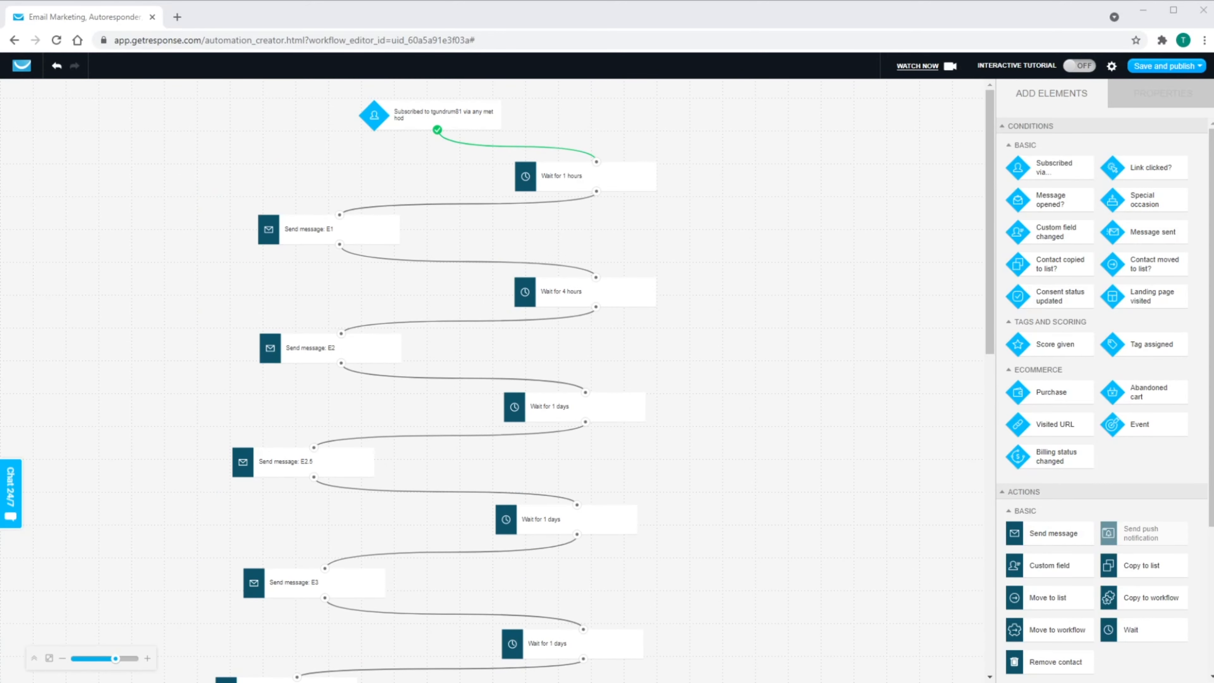
scroll(478, 378, "down", 1)
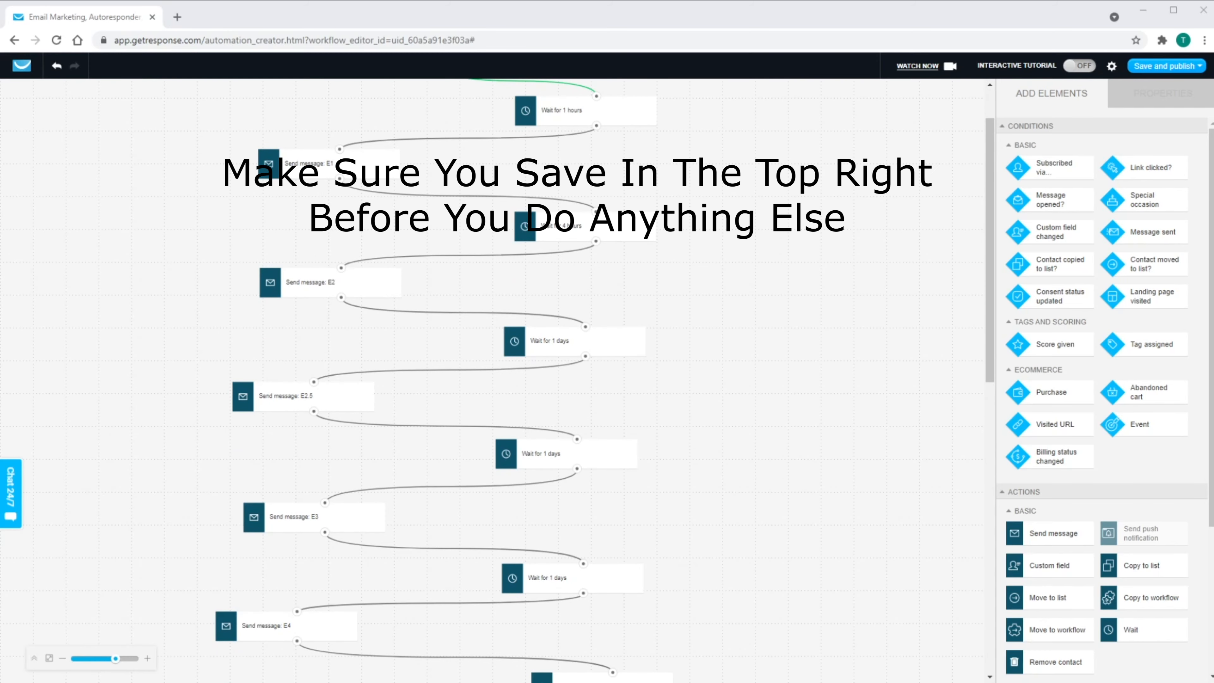
scroll(478, 378, "down", 1)
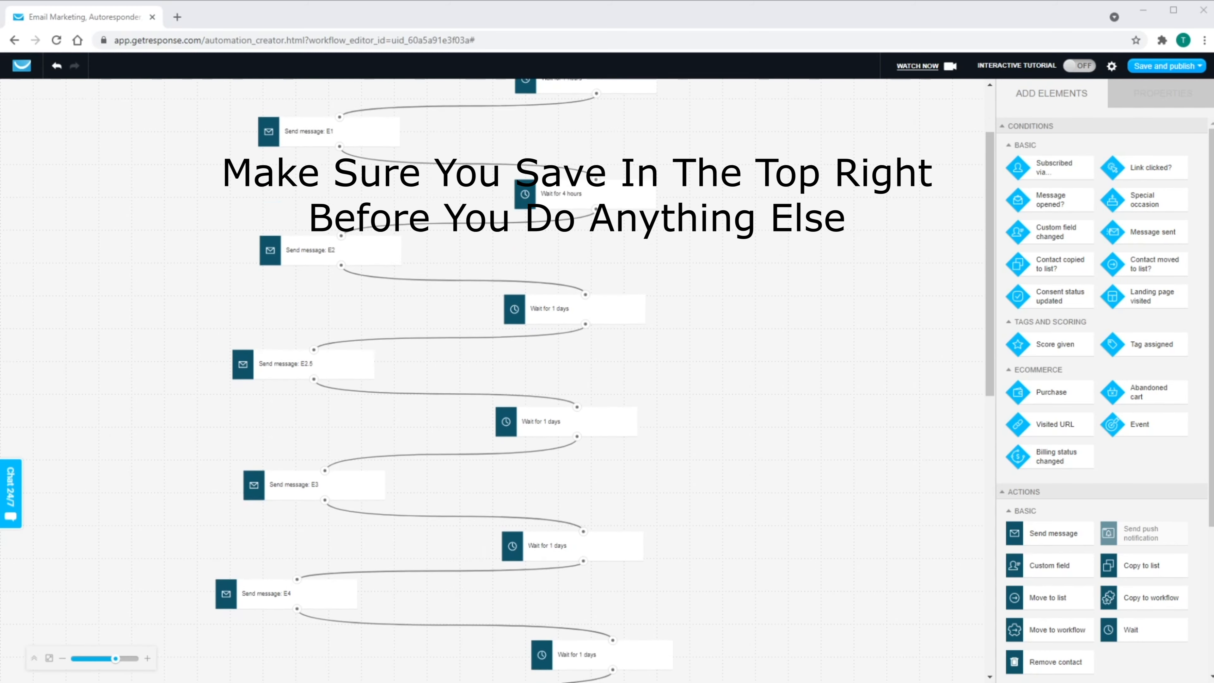
scroll(478, 378, "down", 1)
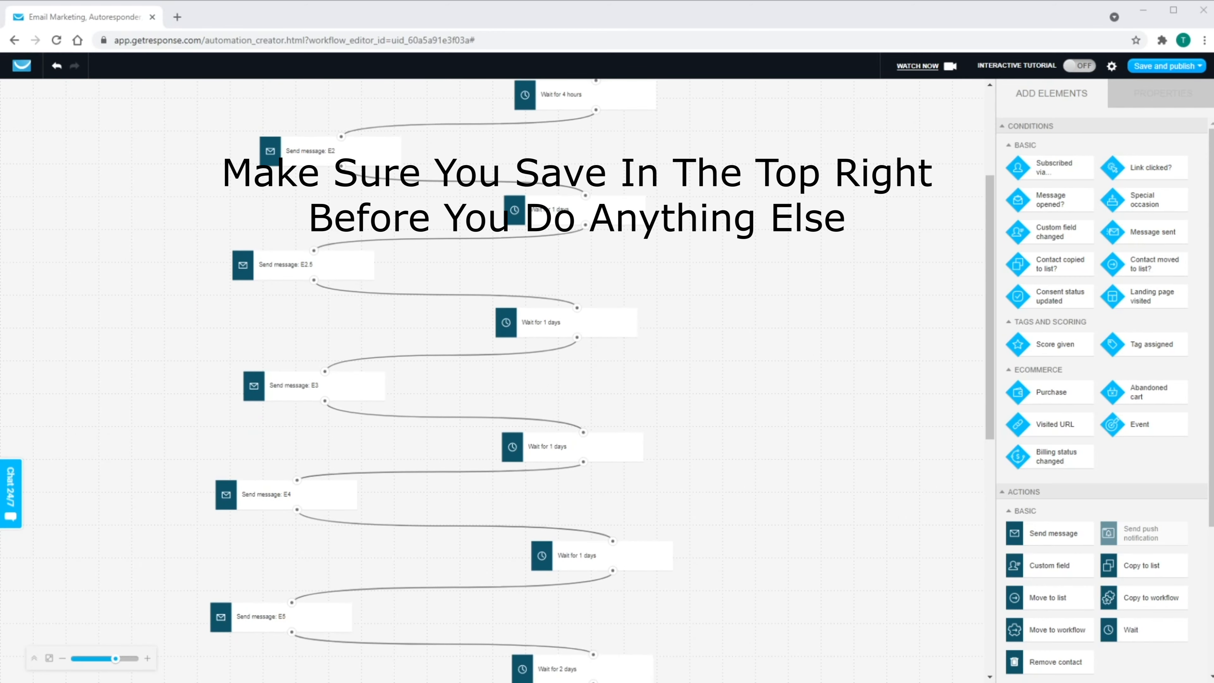
scroll(478, 378, "down", 1)
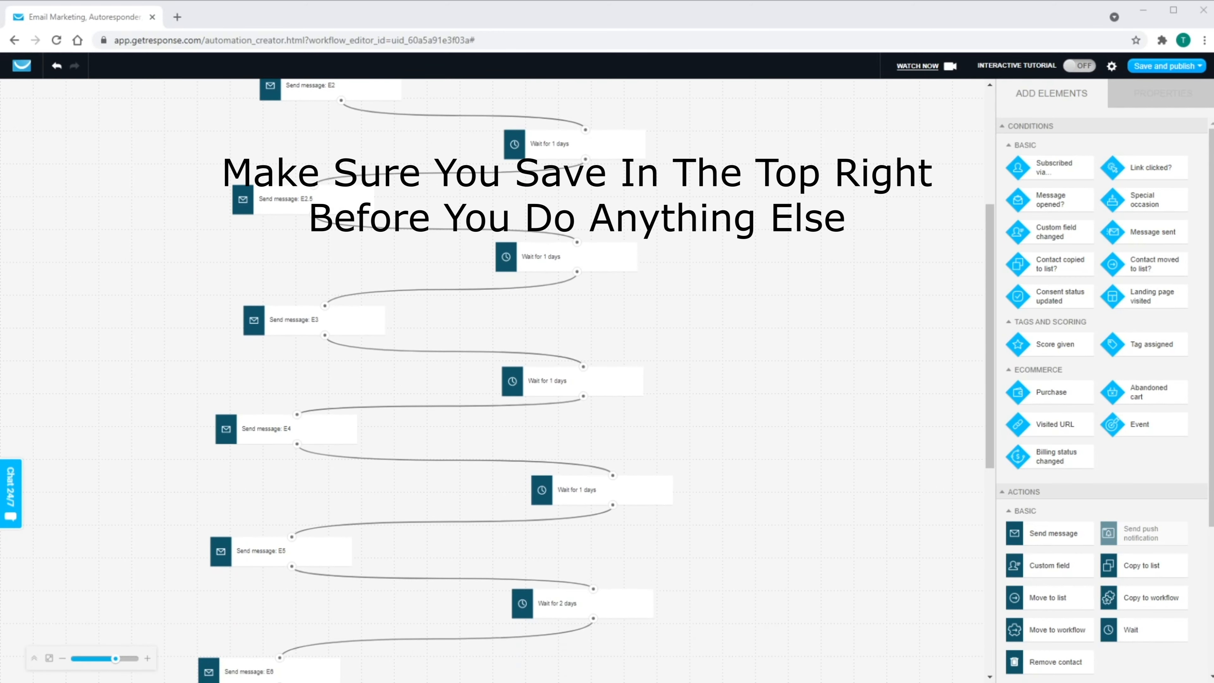
scroll(478, 377, "down", 5)
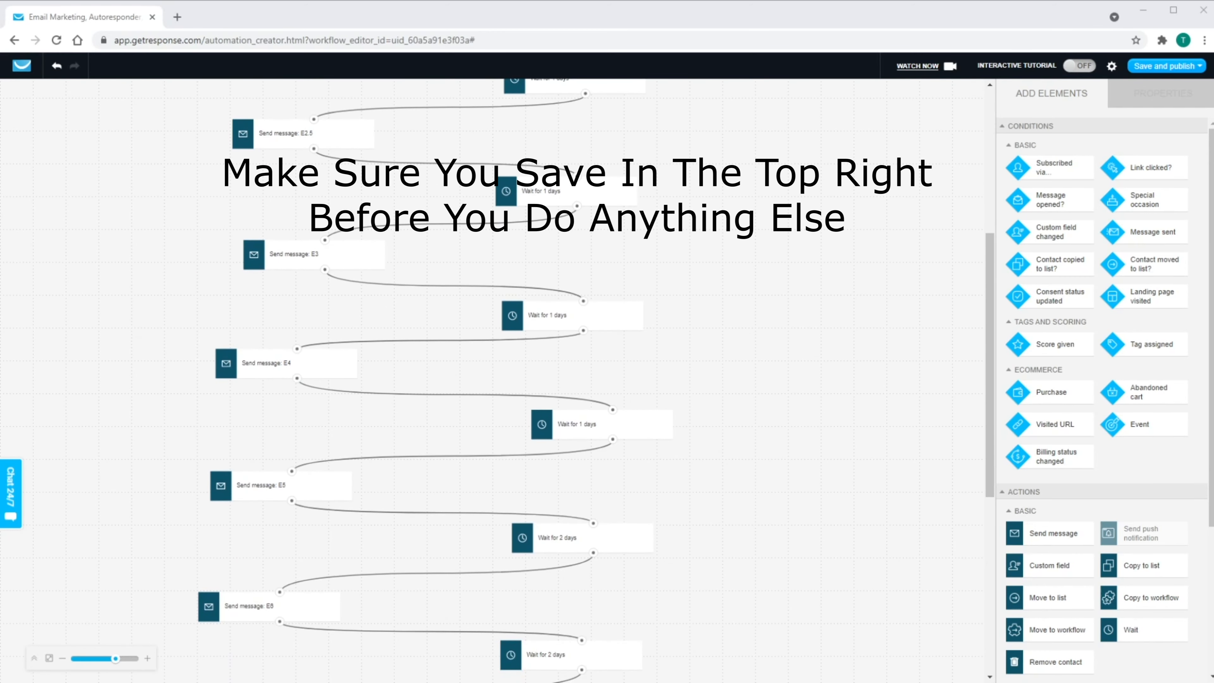
scroll(478, 378, "down", 3)
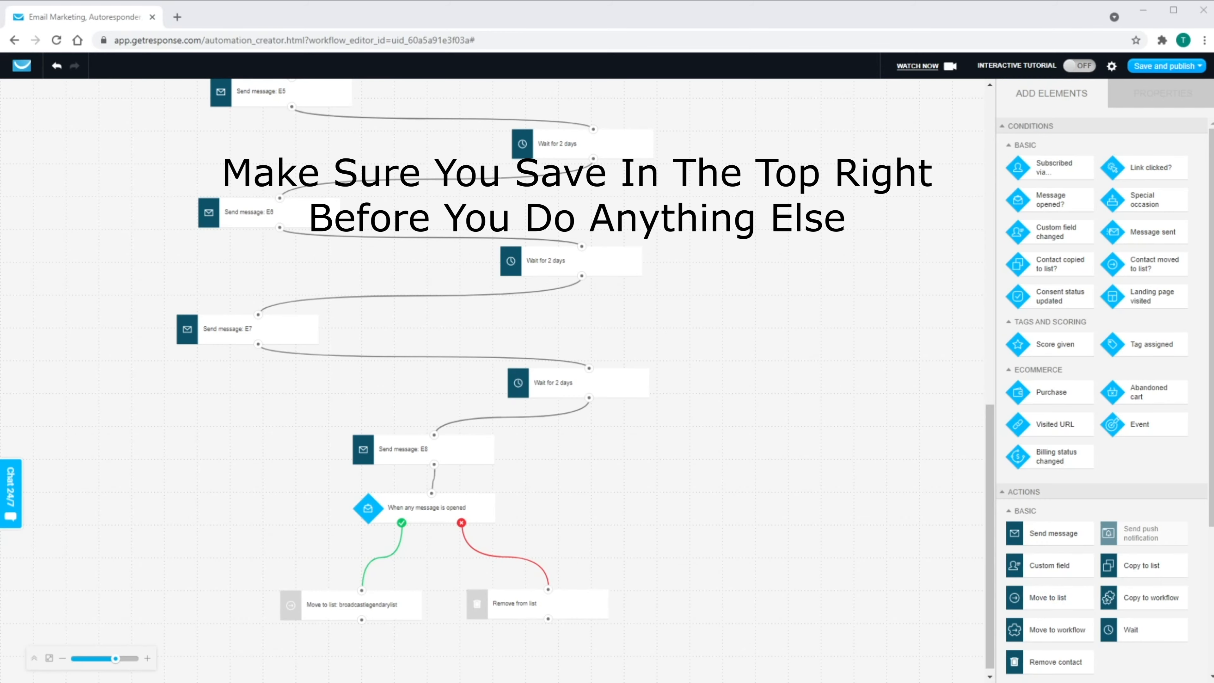
- Shift the E3, E4, E5, E6 and E7 message elements slightly closer to the column of wait elements
scroll(478, 378, "up", 5)
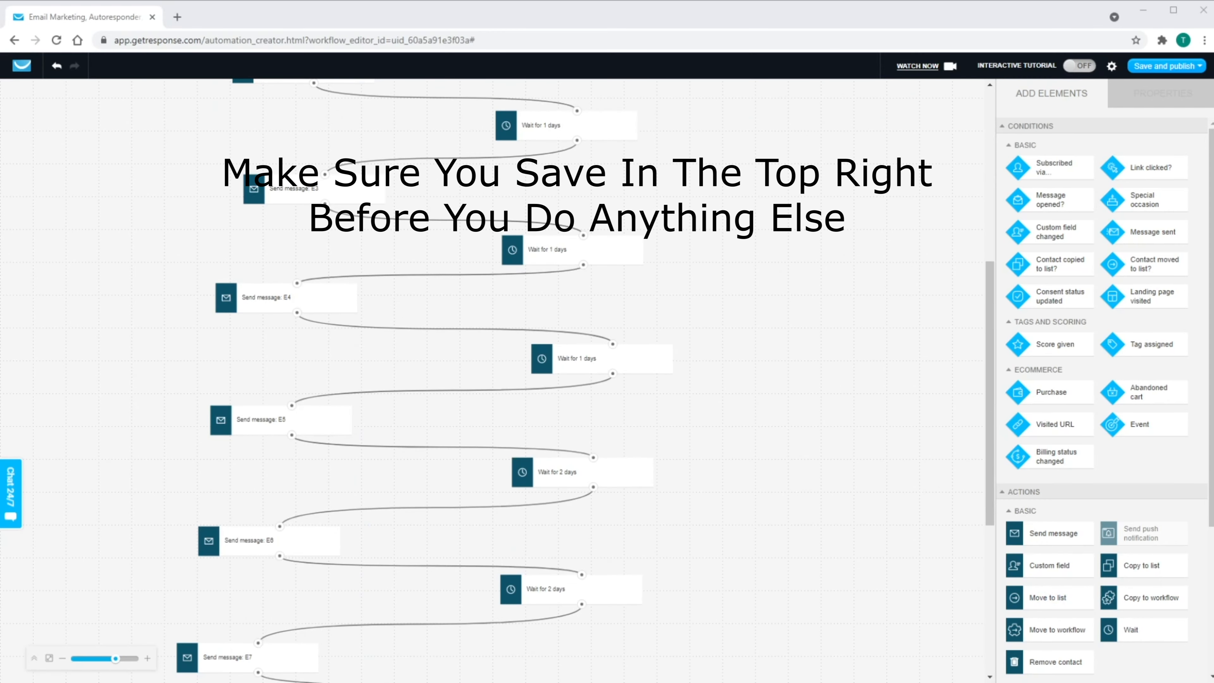
left_click_drag(282, 190, 318, 196)
left_click_drag(265, 294, 308, 292)
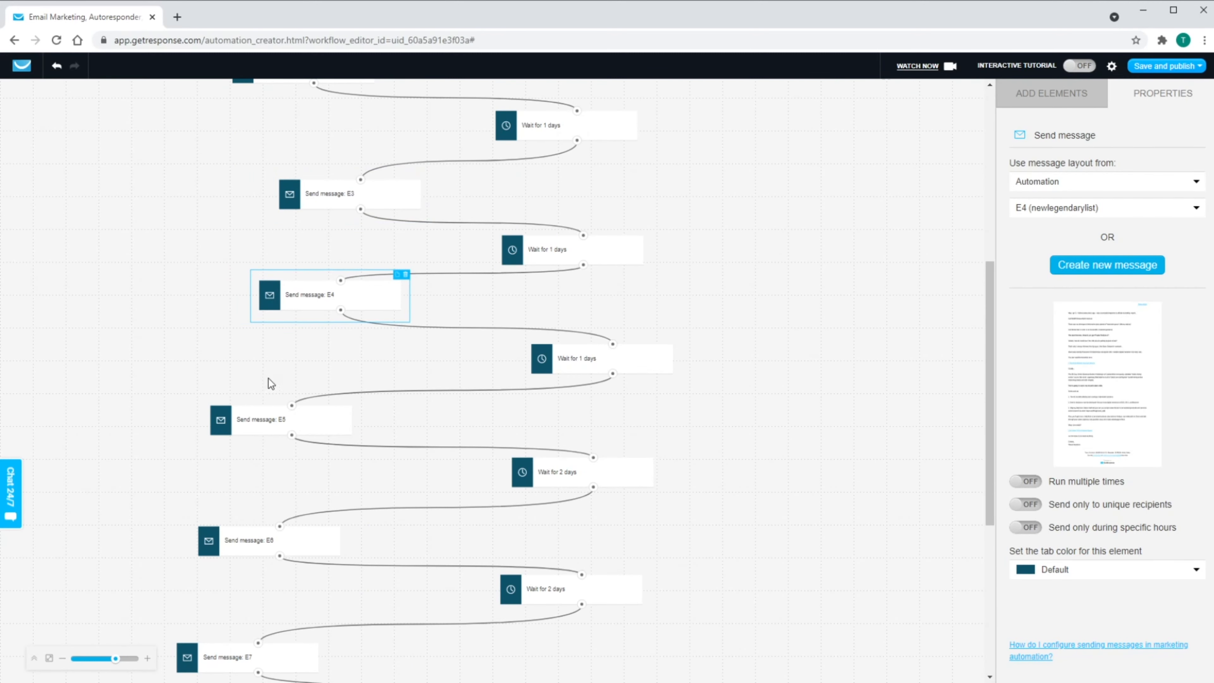
left_click_drag(250, 420, 293, 411)
scroll(282, 421, "down", 2)
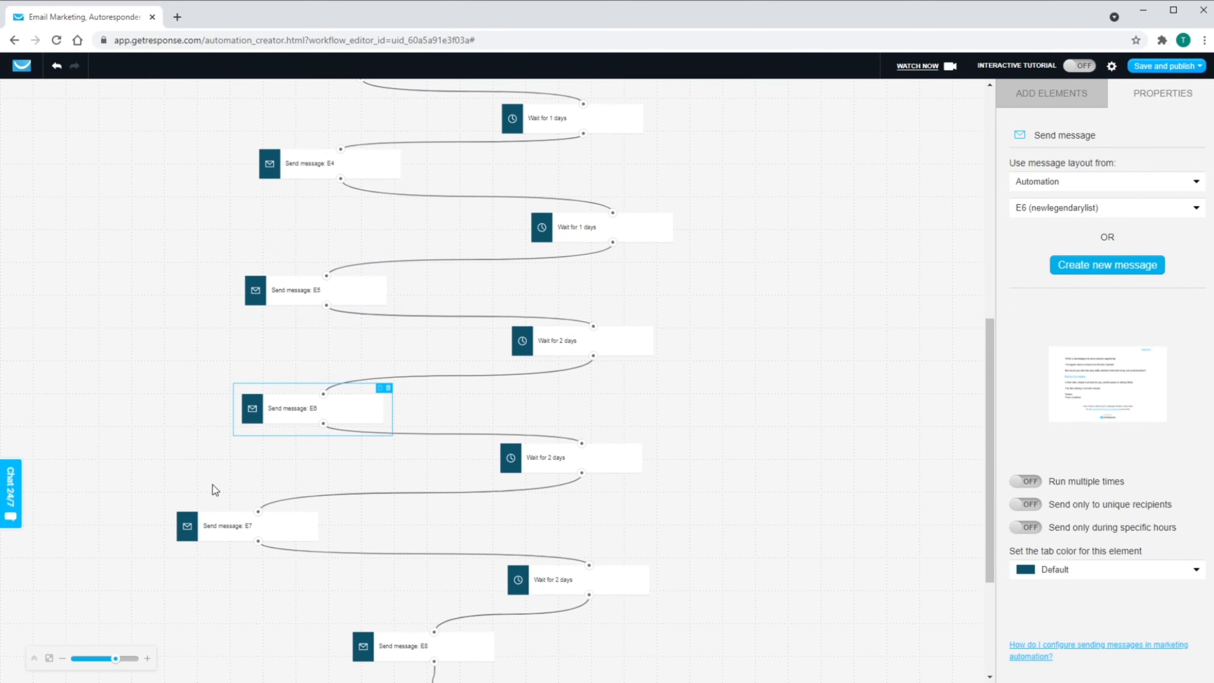
left_click_drag(224, 526, 276, 525)
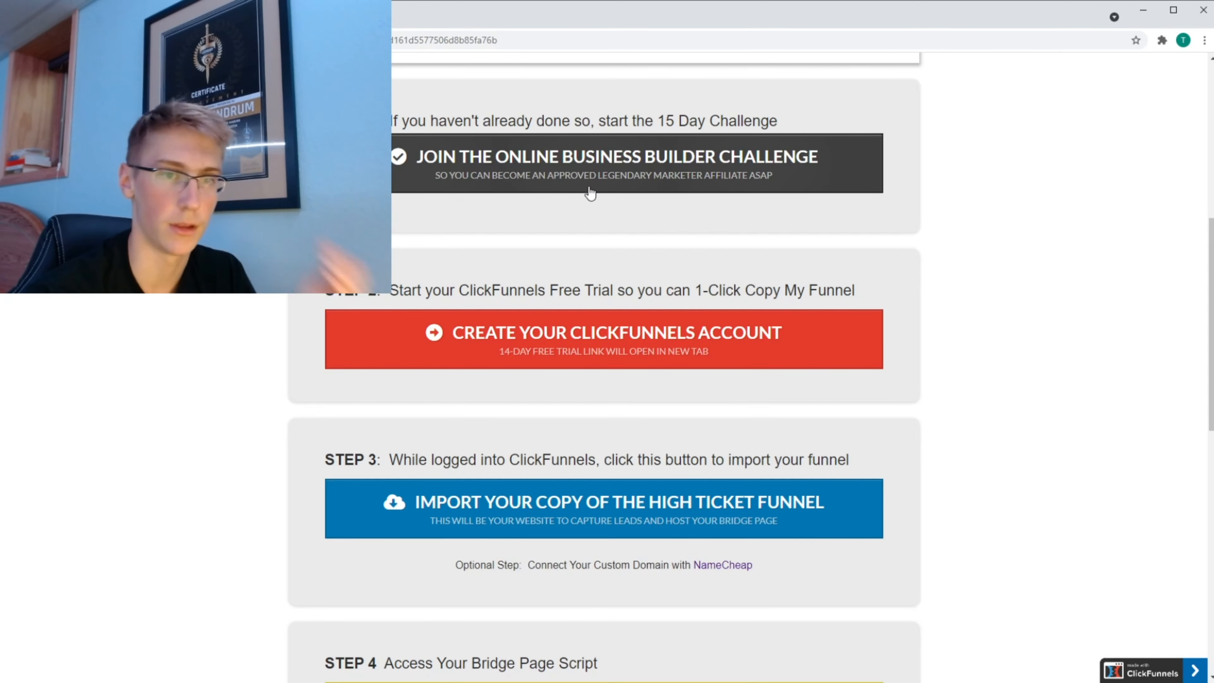
- Examine the funnel setup page's steps for importing the funnel, the bridge page script, the GetResponse account and the email sequence
scroll(552, 196, "down", 1)
scroll(553, 196, "down", 5)
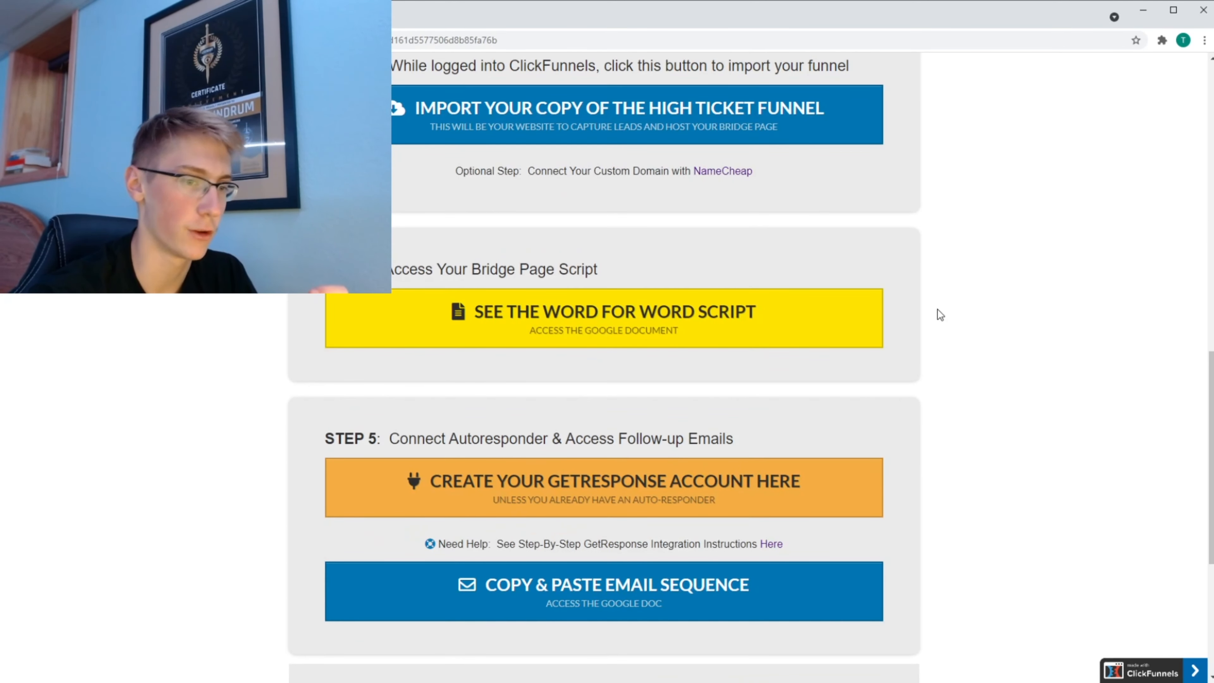
scroll(656, 306, "down", 1)
scroll(656, 302, "up", 2)
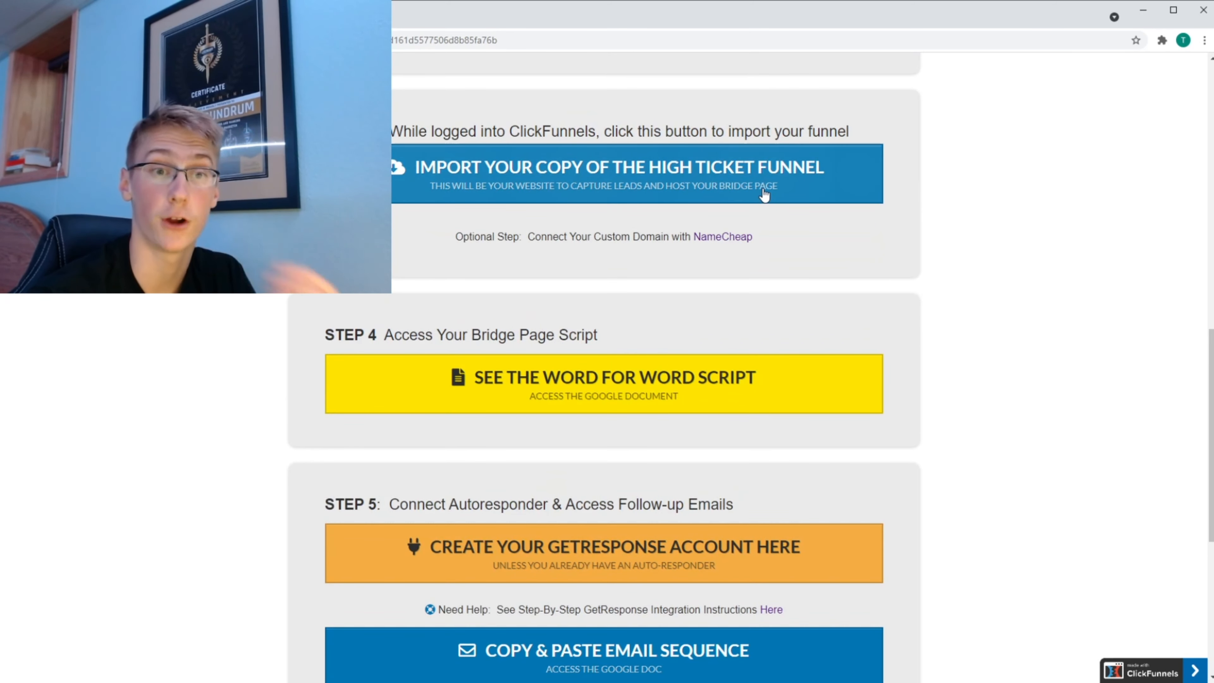
scroll(717, 206, "down", 2)
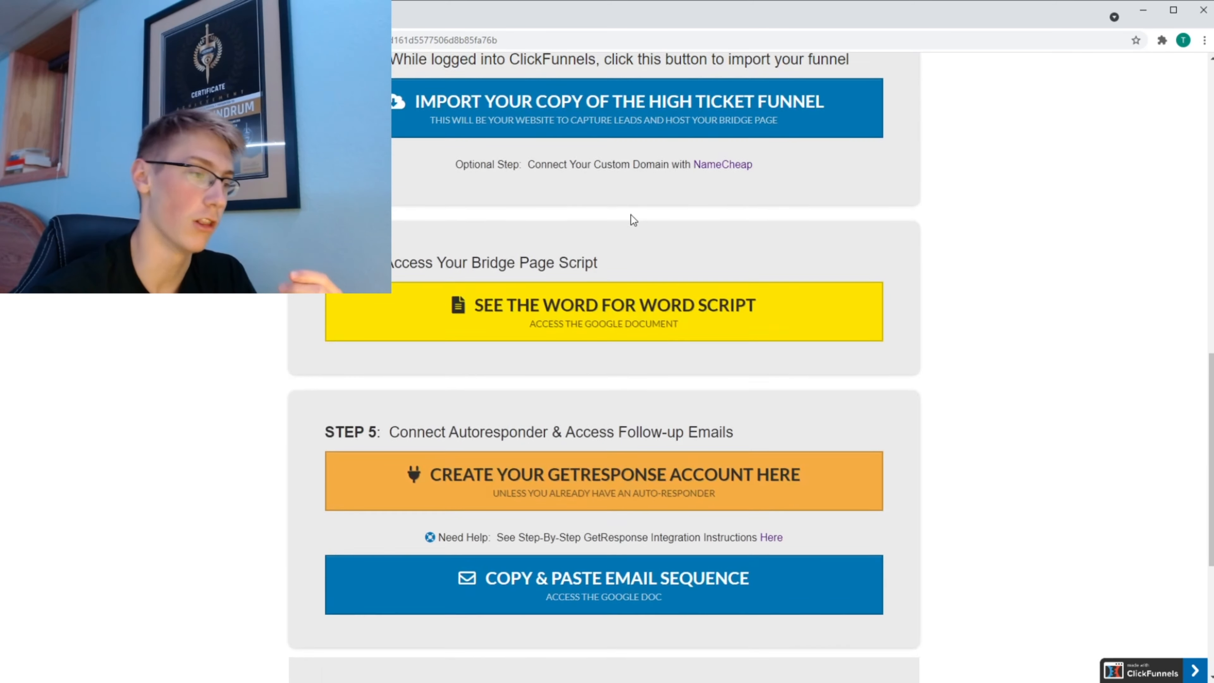
scroll(507, 479, "down", 1)
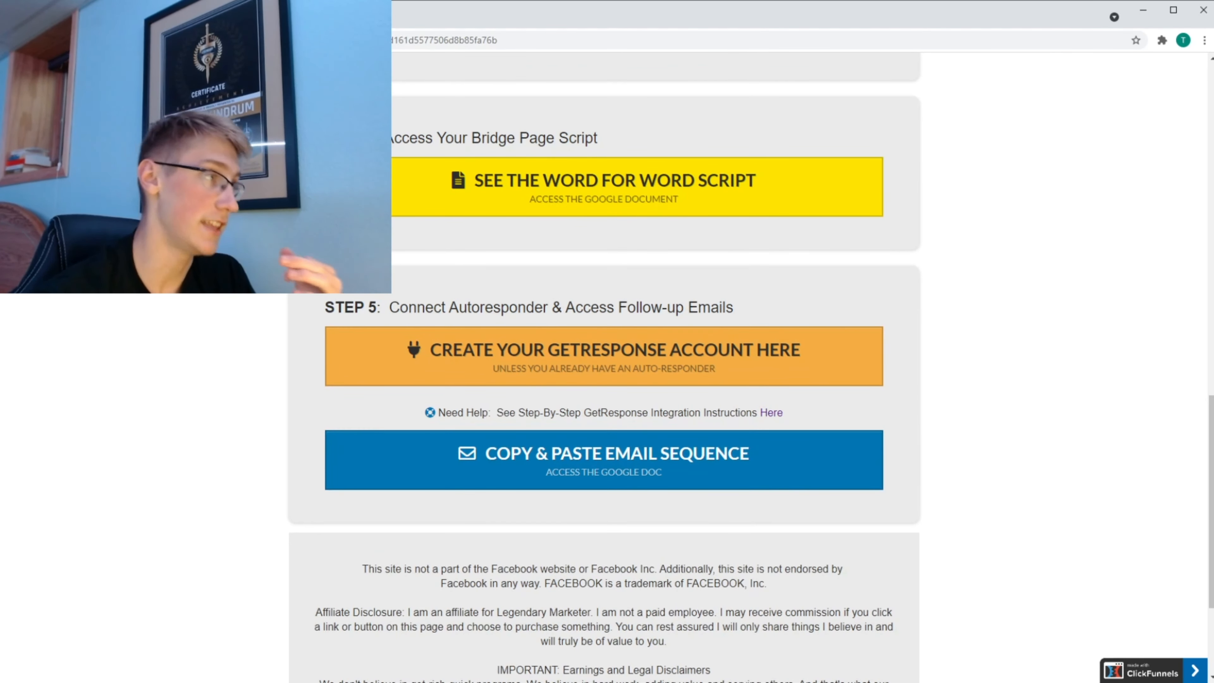
key("ctrl+Tab")
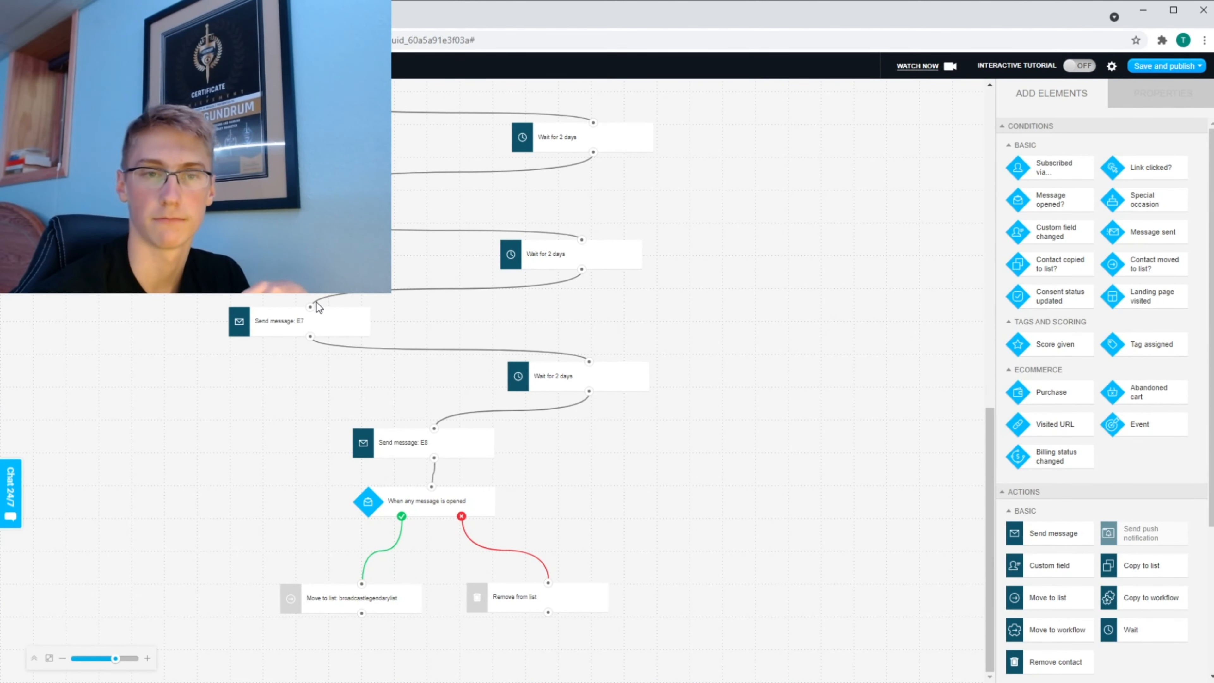
key("ctrl+shift+Tab")
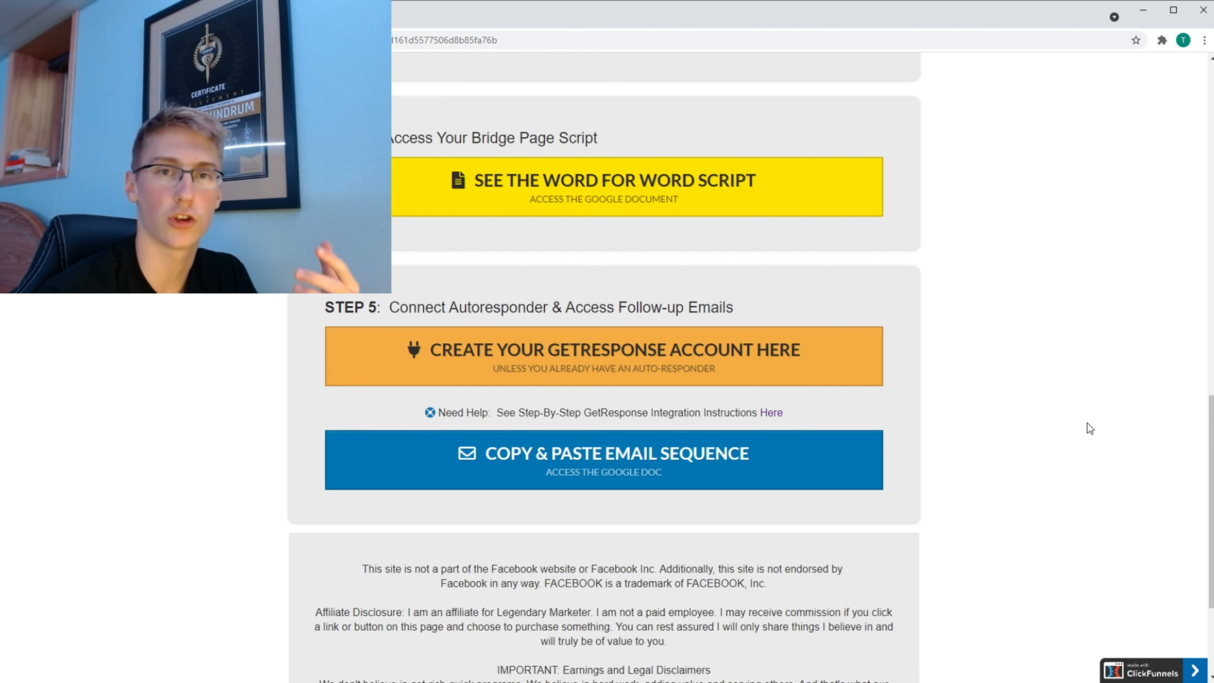